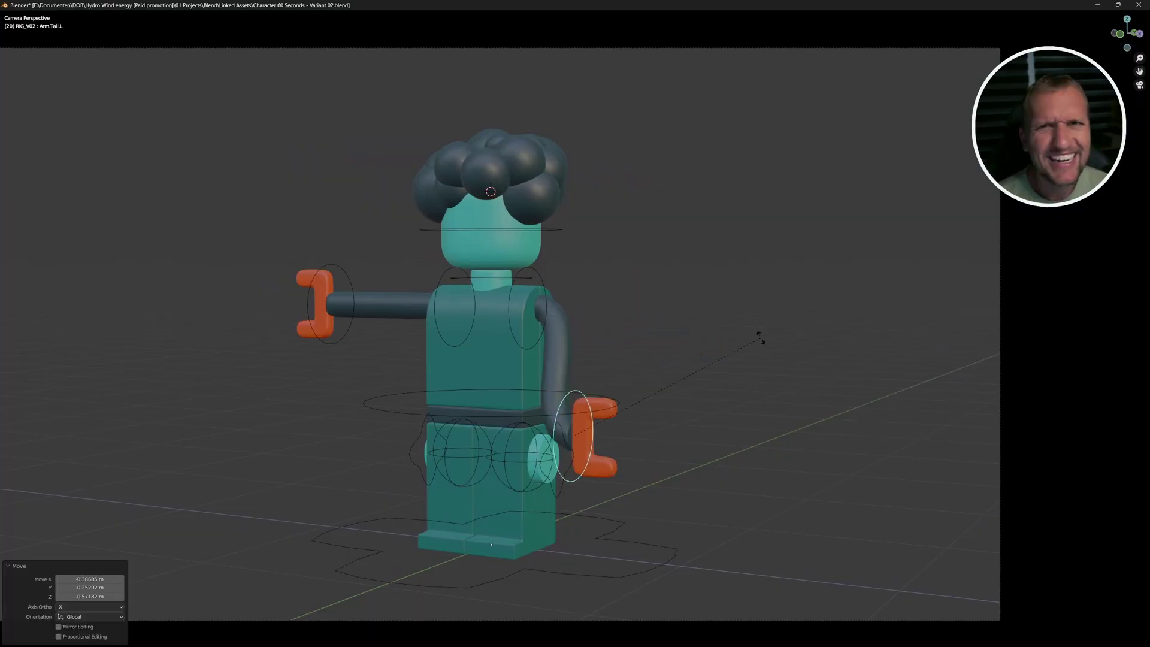
# Rotate both arms' hand controls down so the hands rest at the hips
pyautogui.press('r')
pyautogui.click(314, 302)
pyautogui.press('r')
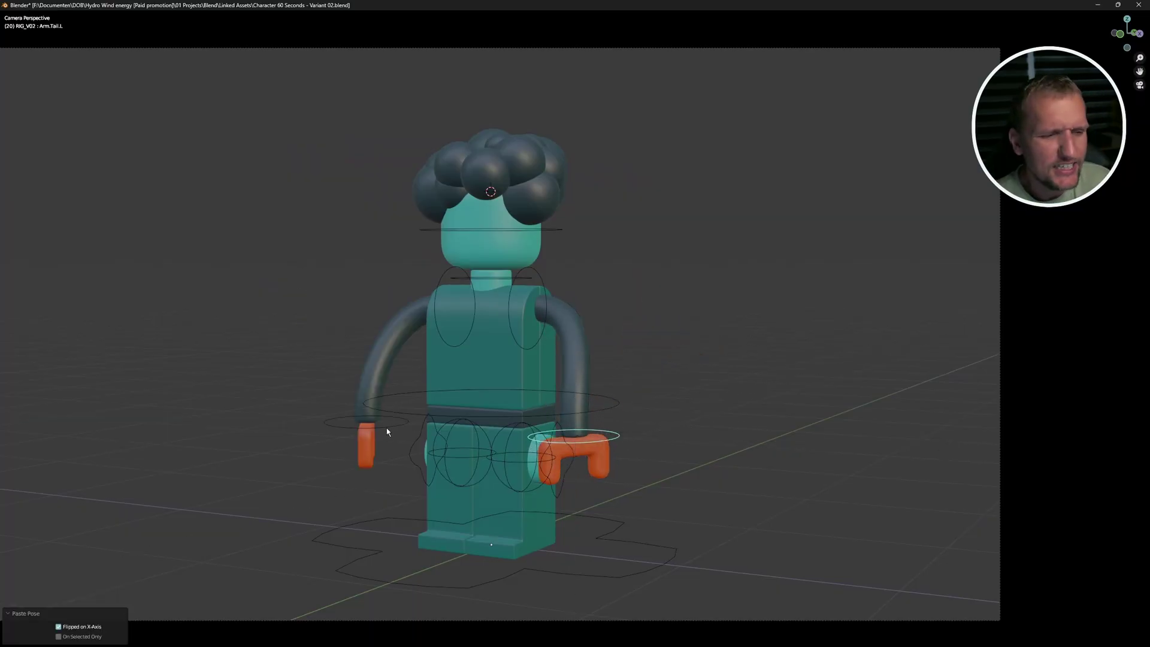
pyautogui.click(420, 458)
pyautogui.moveTo(419, 459); pyautogui.dragTo(564, 380, button='middle')
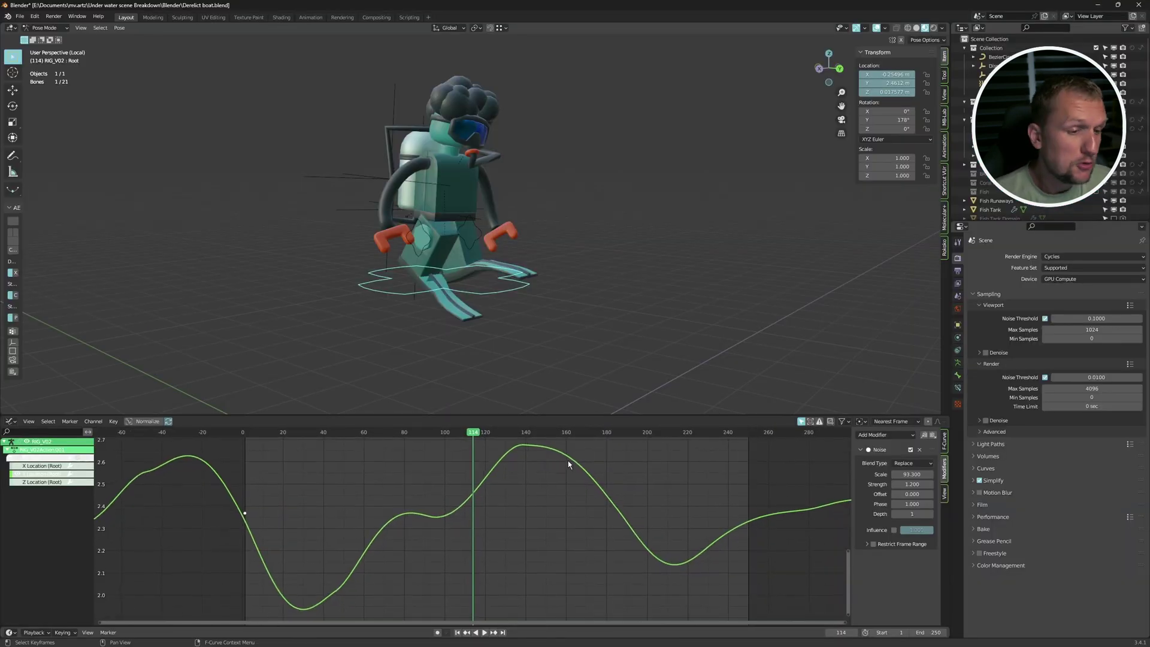
# Play the diver animation from frame 1, then raise the sand's Displace strength and Voronoi intensity
pyautogui.hotkey('shift', 'Left')
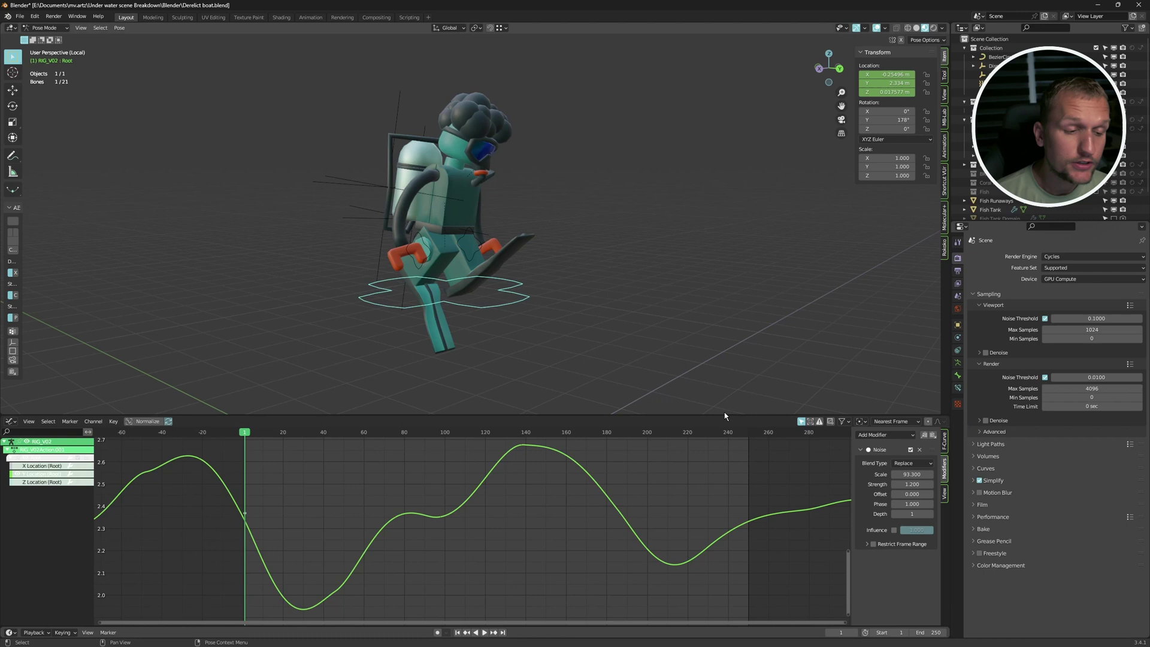
pyautogui.press('space')
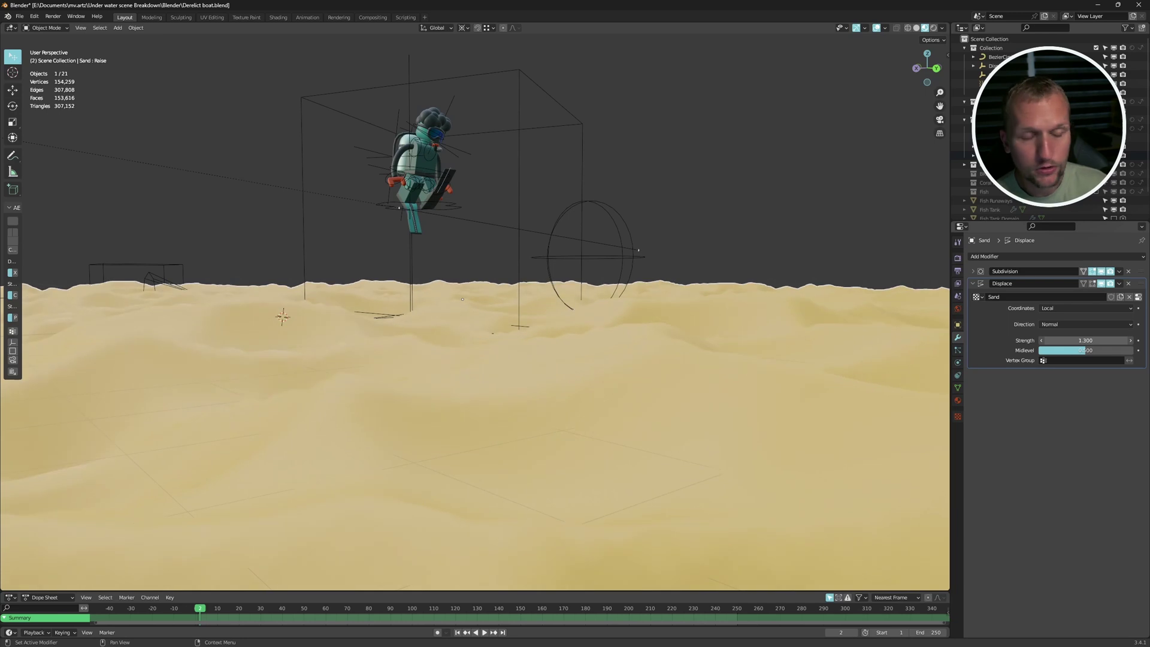
pyautogui.moveTo(1086, 341); pyautogui.dragTo(1102, 340)
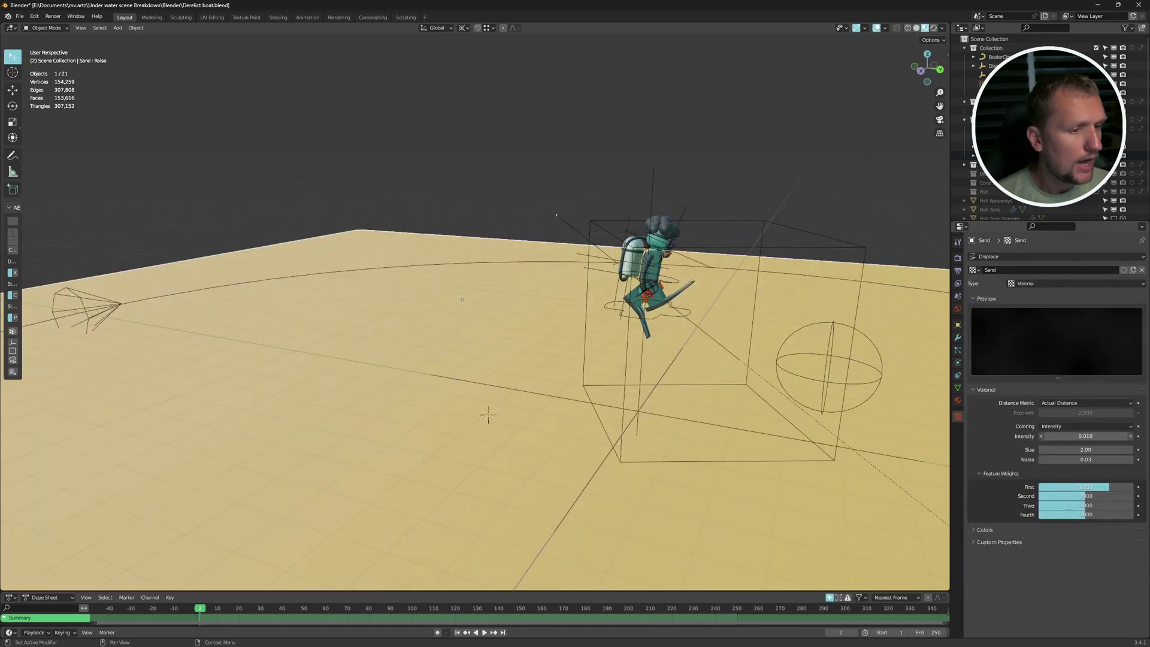
pyautogui.moveTo(1086, 436); pyautogui.dragTo(1134, 436)
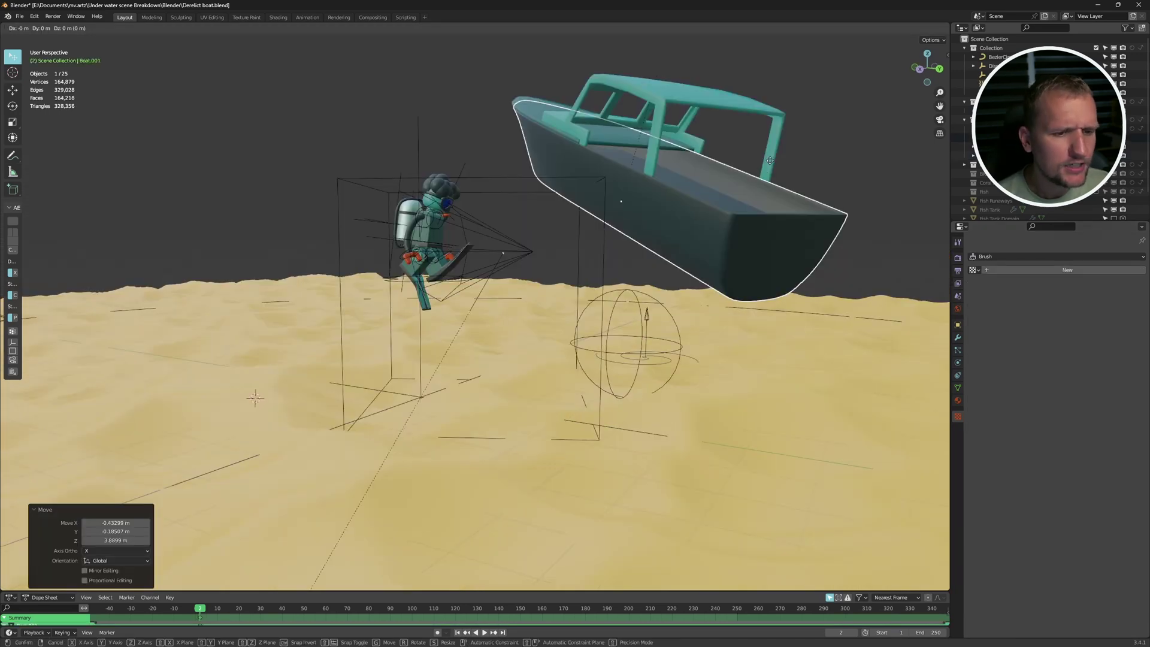
# Lower and tilt the boat into the sand, and set the sand's Raise shape key to 0
pyautogui.press('z')
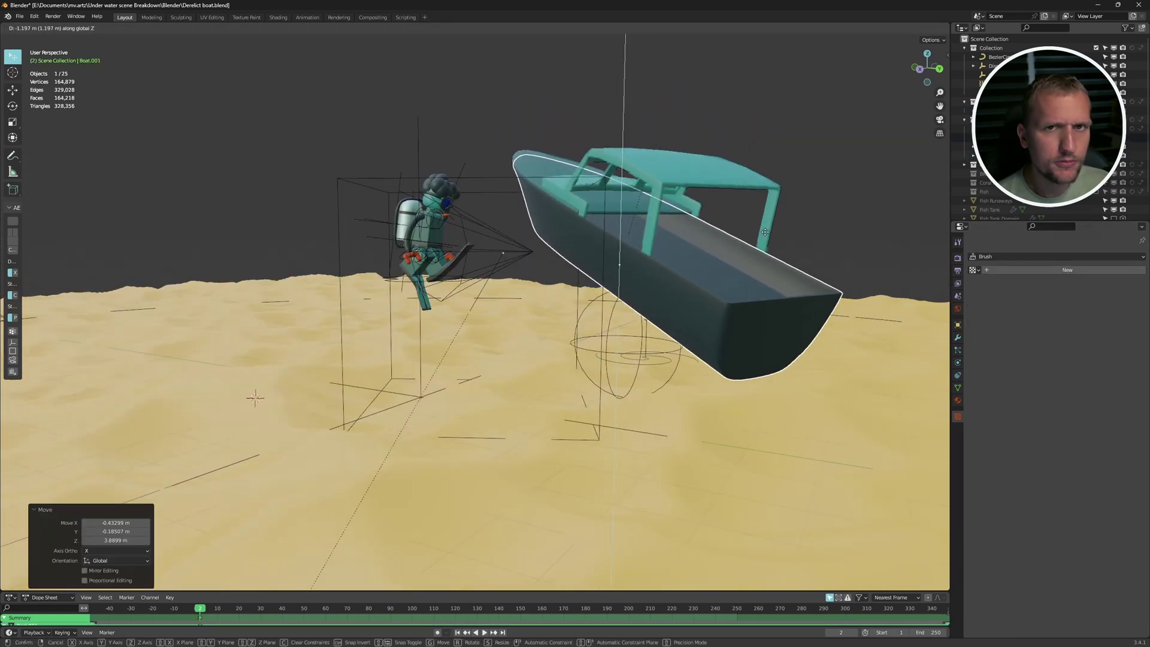
pyautogui.click(797, 258)
pyautogui.press('r')
pyautogui.press('r')
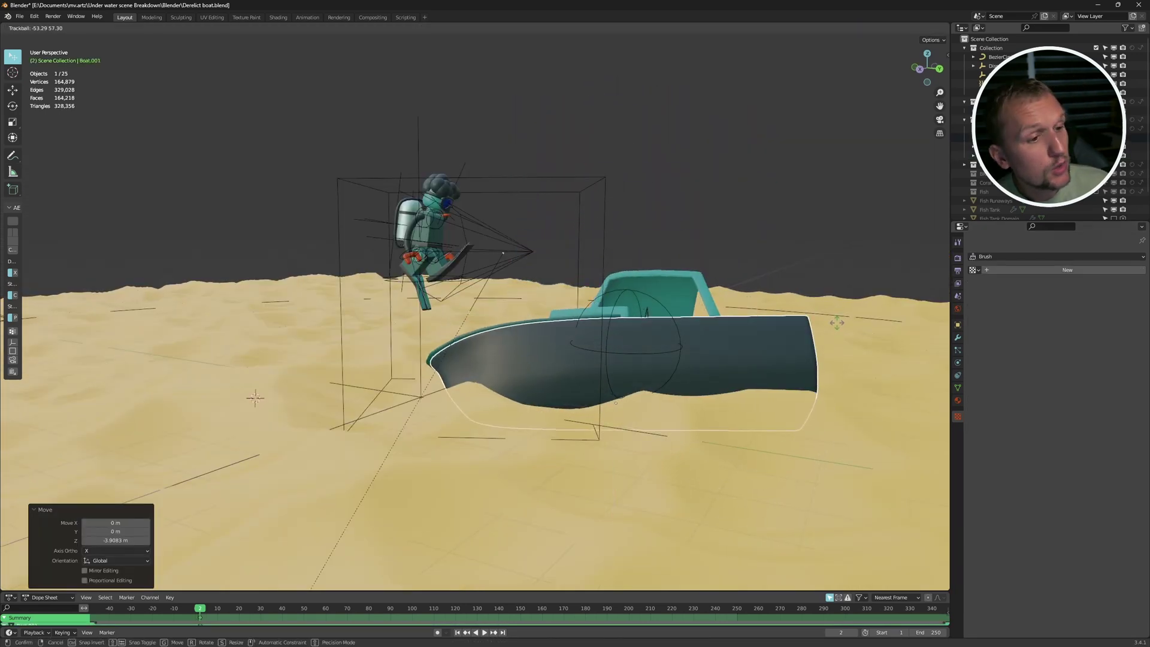
pyautogui.click(827, 341)
pyautogui.moveTo(719, 312); pyautogui.dragTo(599, 275, button='middle')
pyautogui.press('r')
pyautogui.press('z')
pyautogui.press('z')
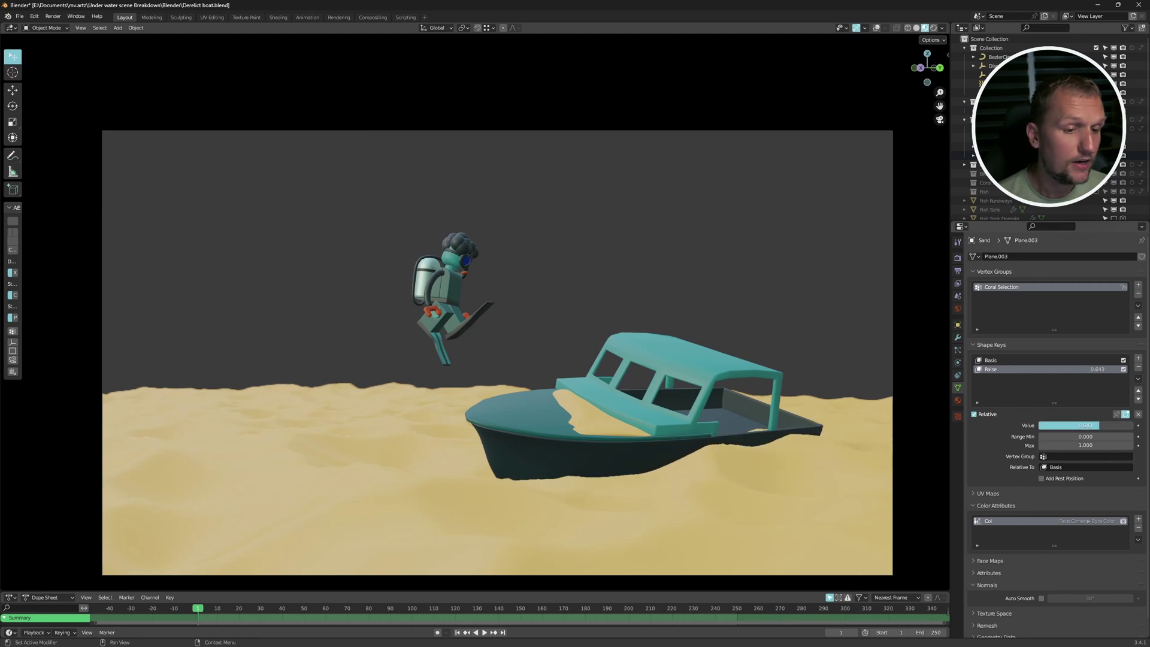
pyautogui.moveTo(1086, 425); pyautogui.dragTo(998, 426)
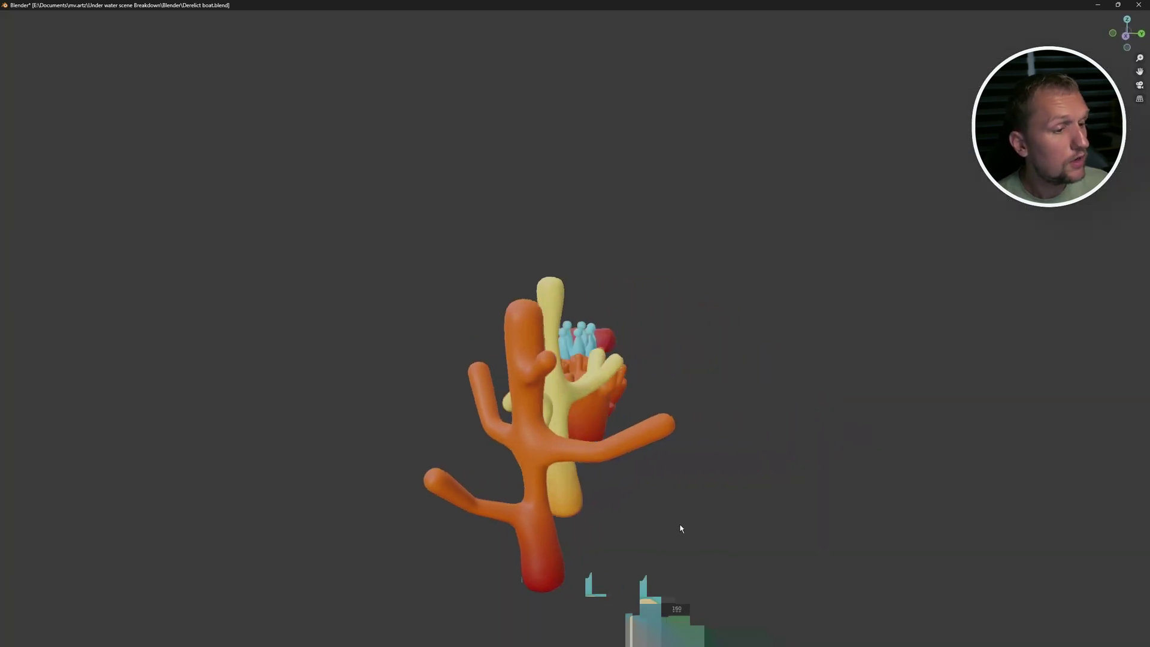
# Set the coral Random Value Max to 1.120 and repaint weights to clear coral around the boat
pyautogui.moveTo(681, 526); pyautogui.dragTo(603, 522, button='middle')
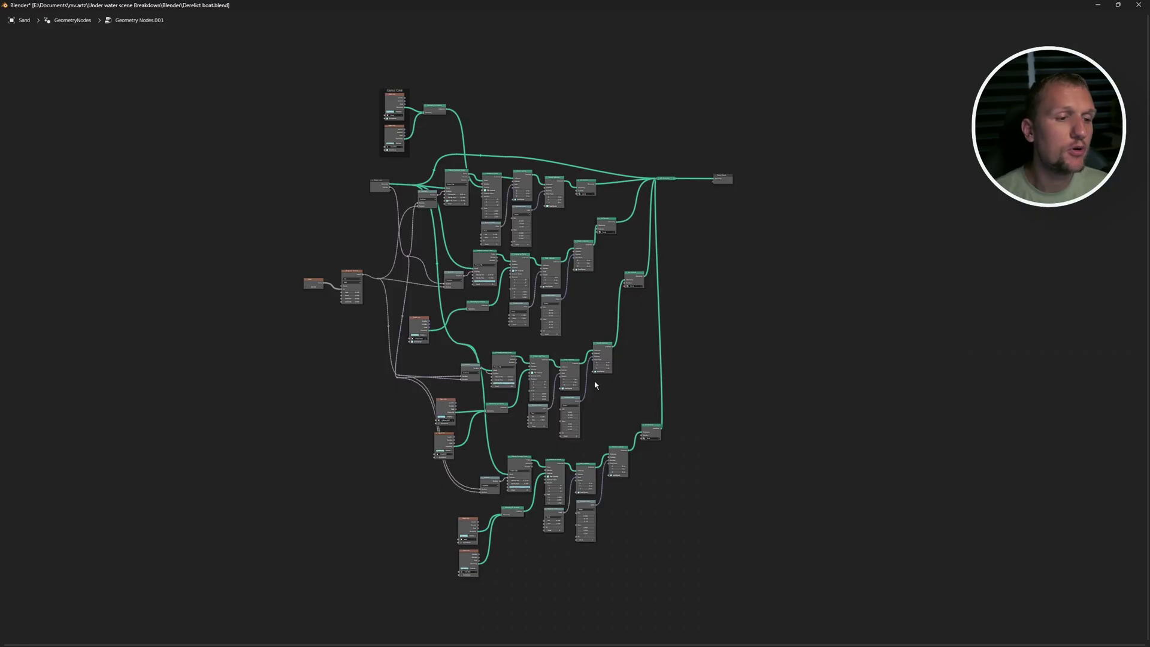
pyautogui.hotkey('ctrl', 'alt', 'space')
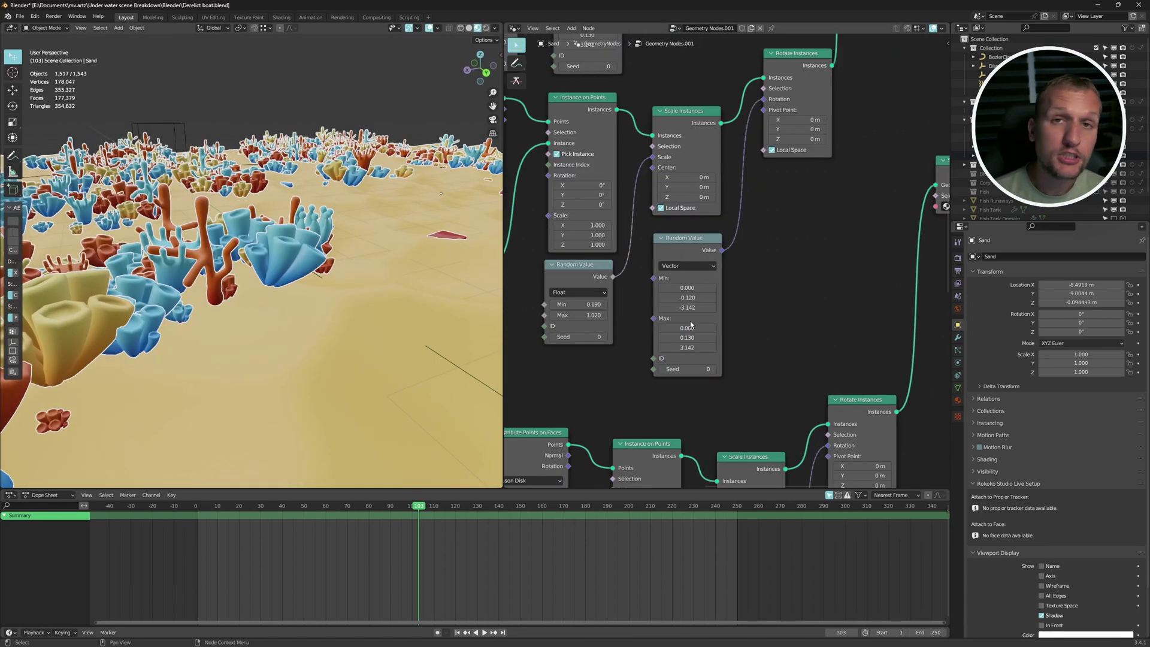
pyautogui.moveTo(590, 315)
pyautogui.mouseDown()
pyautogui.moveTo(542, 315)
pyautogui.moveTo(593, 315)
pyautogui.mouseUp()
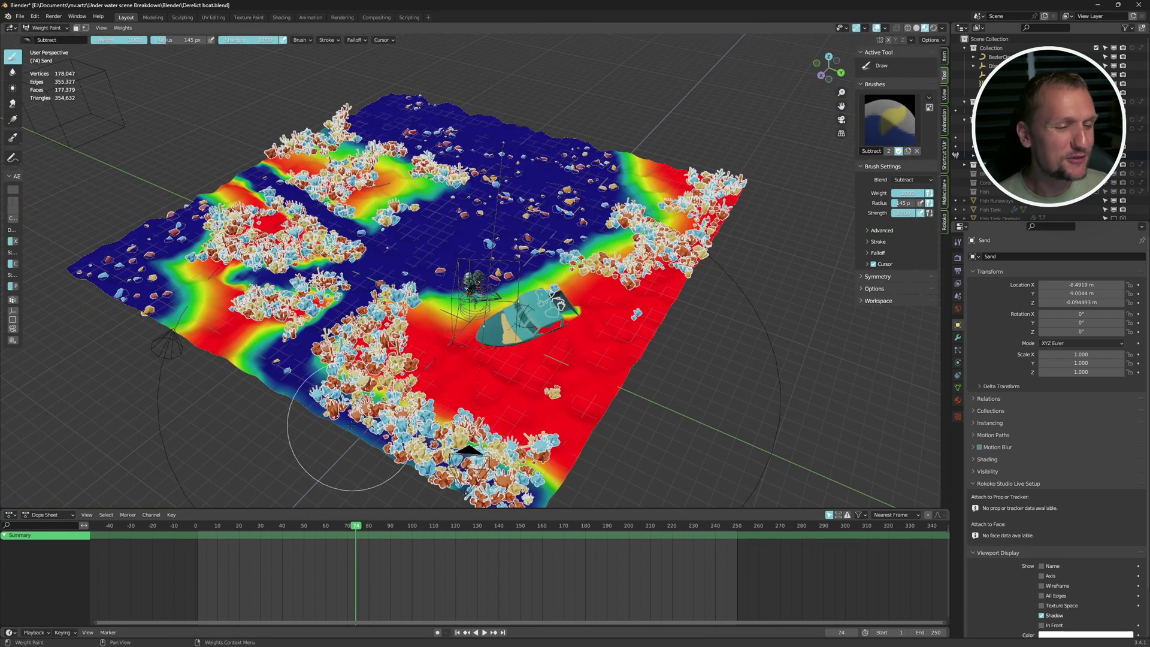
pyautogui.moveTo(349, 428)
pyautogui.mouseDown()
pyautogui.moveTo(443, 419)
pyautogui.moveTo(312, 251)
pyautogui.moveTo(420, 372)
pyautogui.mouseUp()
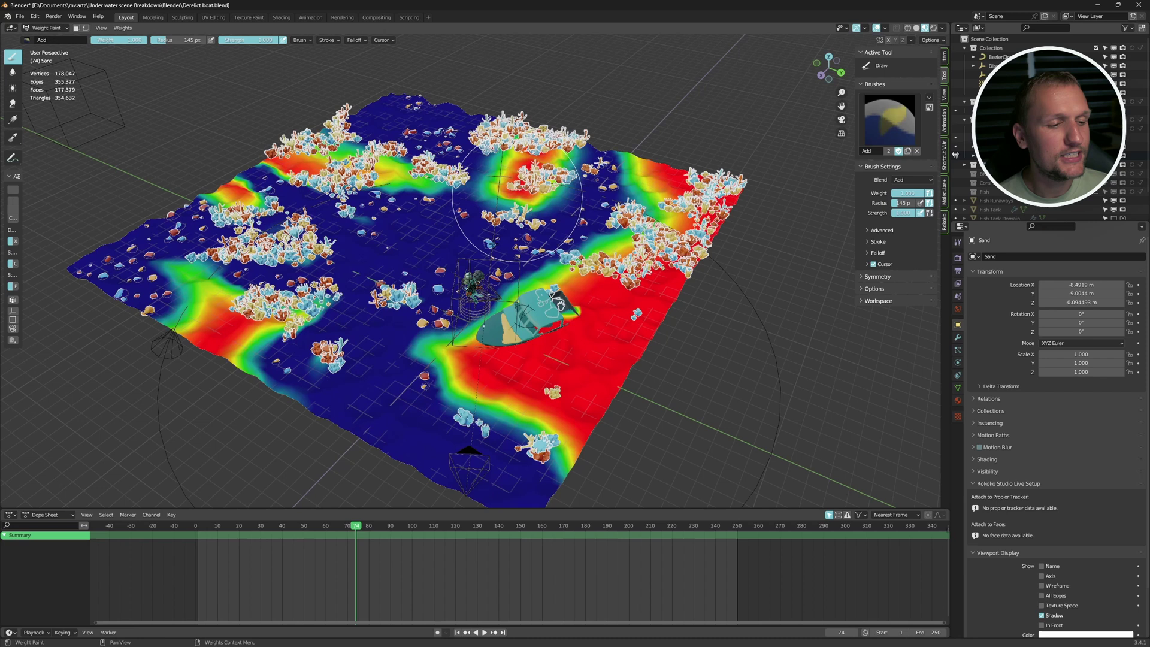
pyautogui.moveTo(467, 221); pyautogui.dragTo(628, 148)
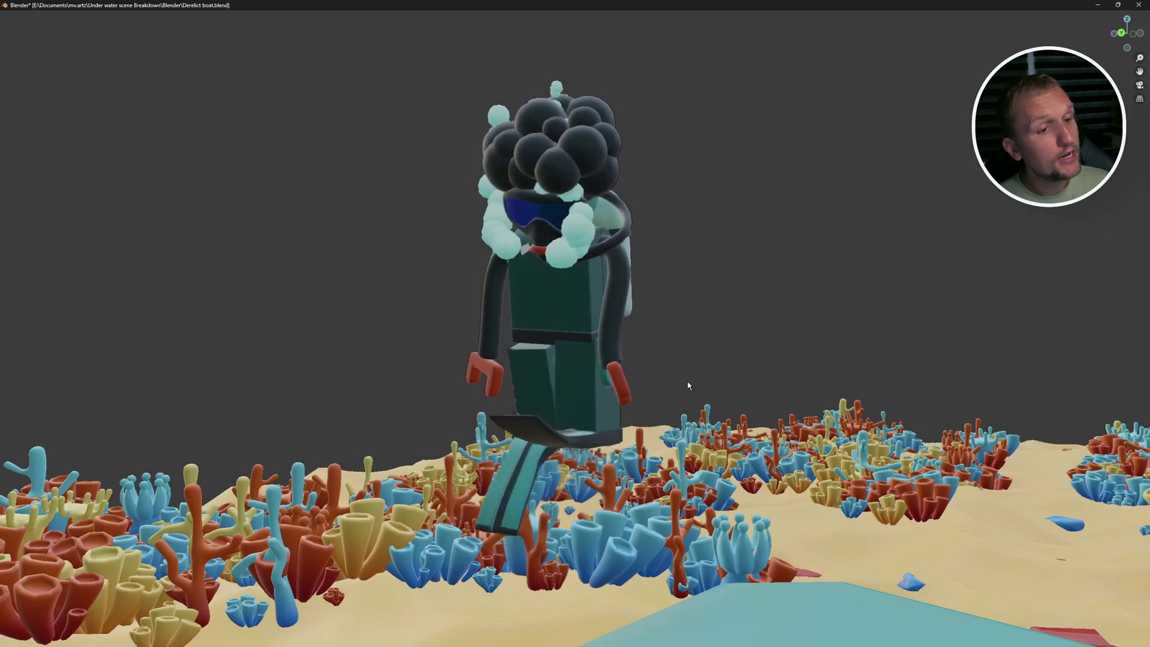
# Orbit around the diver, boat and fish tank, toggling the Fish Tank Domain into Edit Mode and back
pyautogui.moveTo(705, 389); pyautogui.dragTo(758, 375, button='middle')
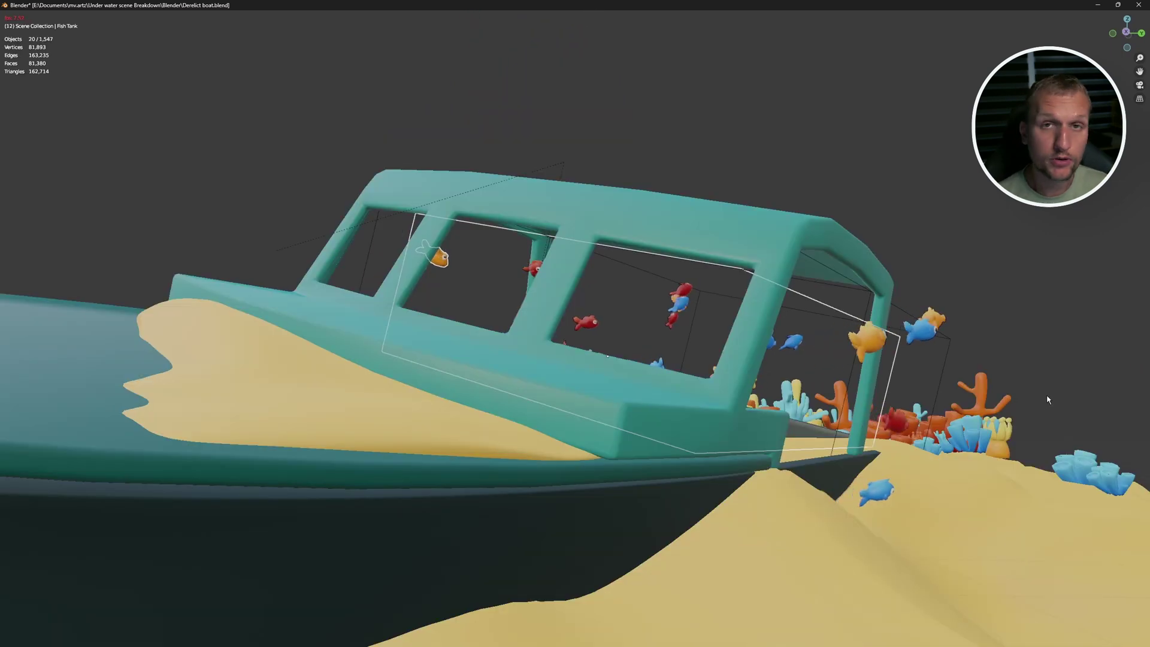
pyautogui.scroll(2, 1034, 400)
pyautogui.moveTo(1034, 400); pyautogui.dragTo(909, 416, button='middle')
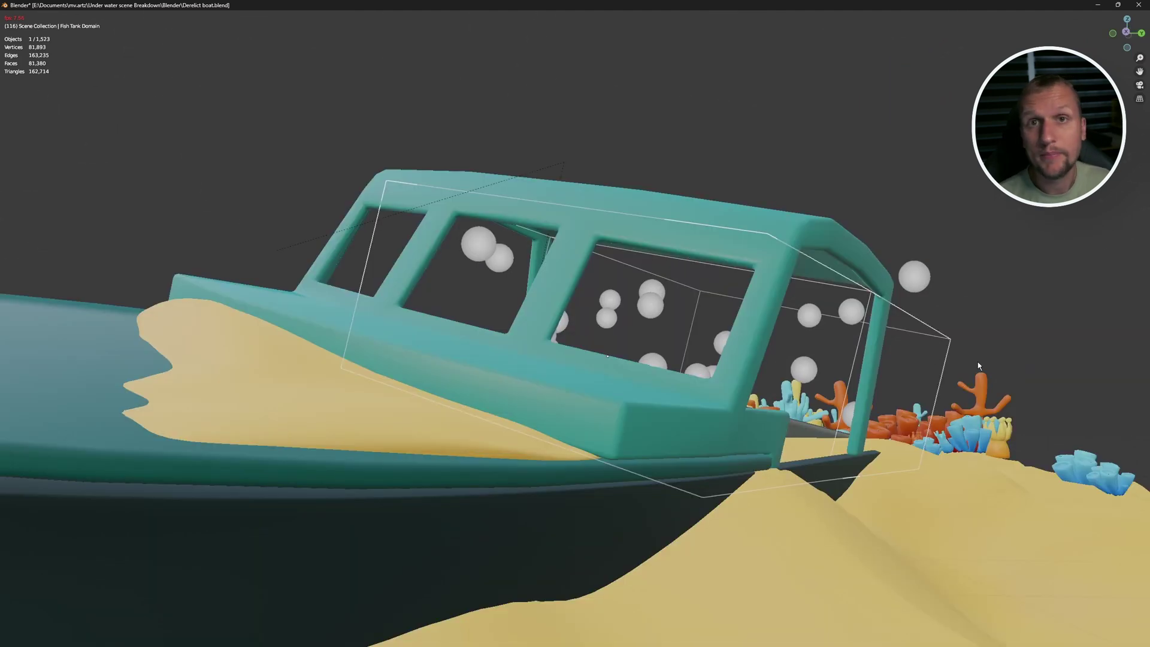
pyautogui.hotkey('ctrl', 'Tab')
pyautogui.click(1009, 358)
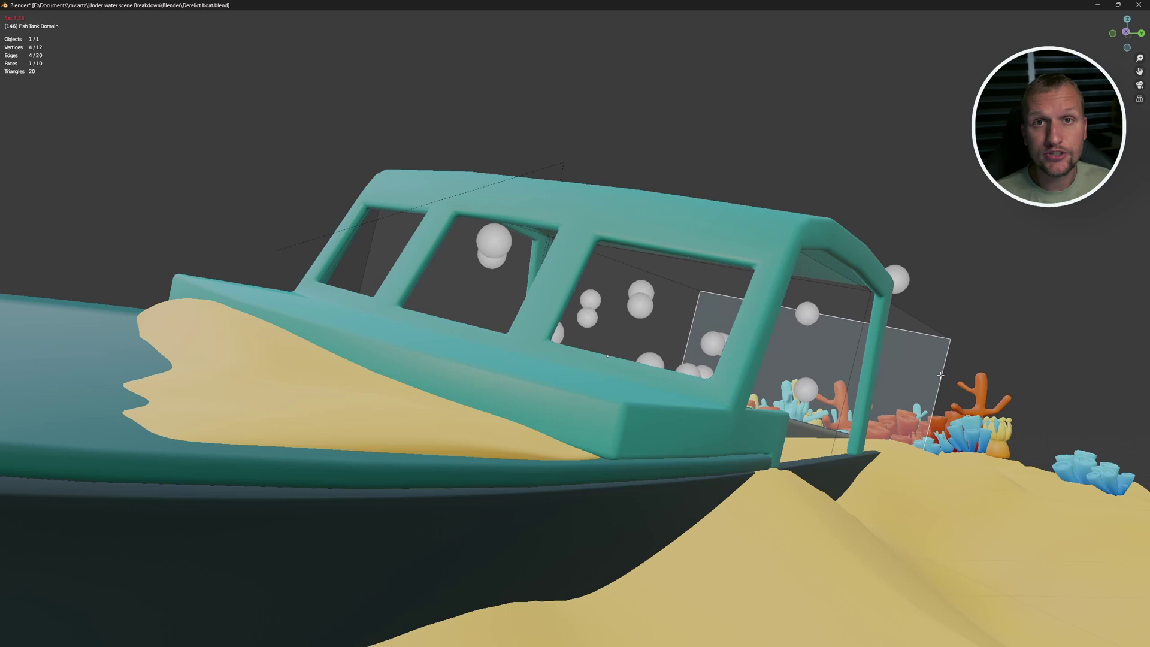
pyautogui.press('Tab')
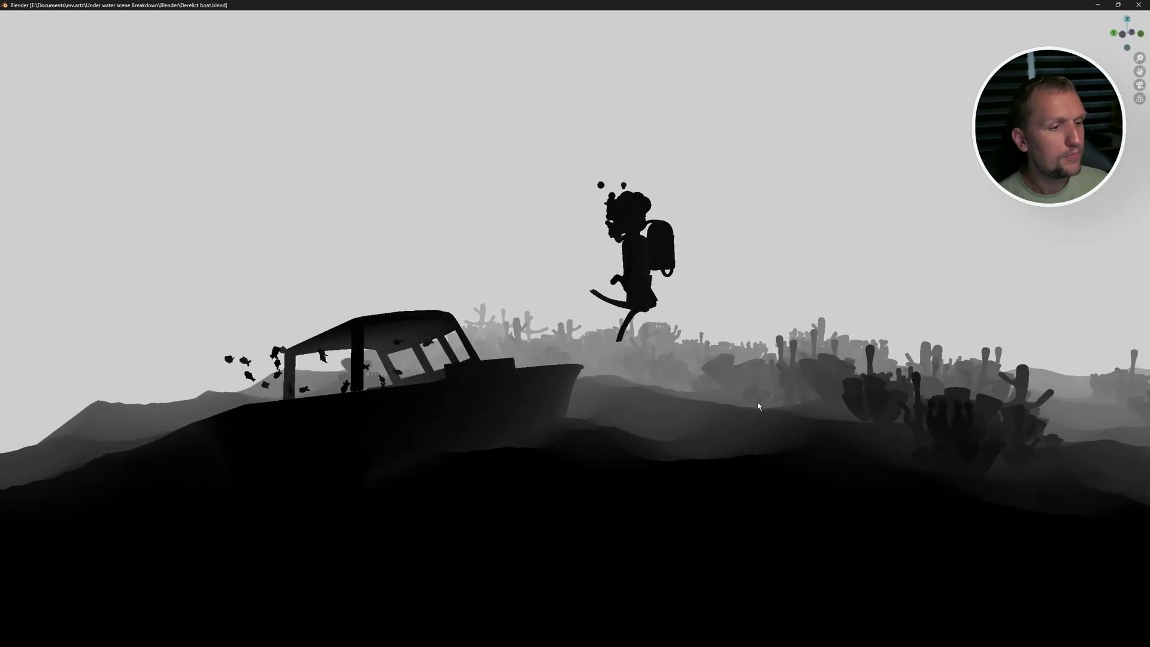
pyautogui.moveTo(758, 406); pyautogui.dragTo(127, 398, button='middle')
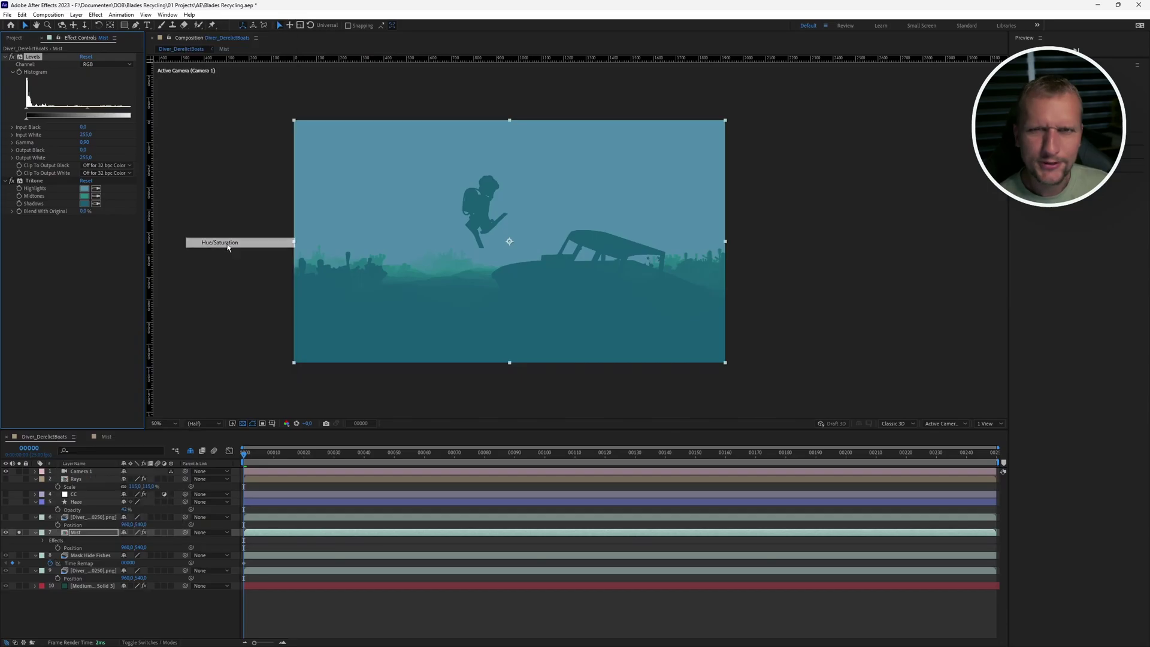
# Shift the mist layer's hue, toggle matte inversion and enable Gamma/Pedestal/Gain for a teal tint
pyautogui.moveTo(97, 263); pyautogui.dragTo(171, 260)
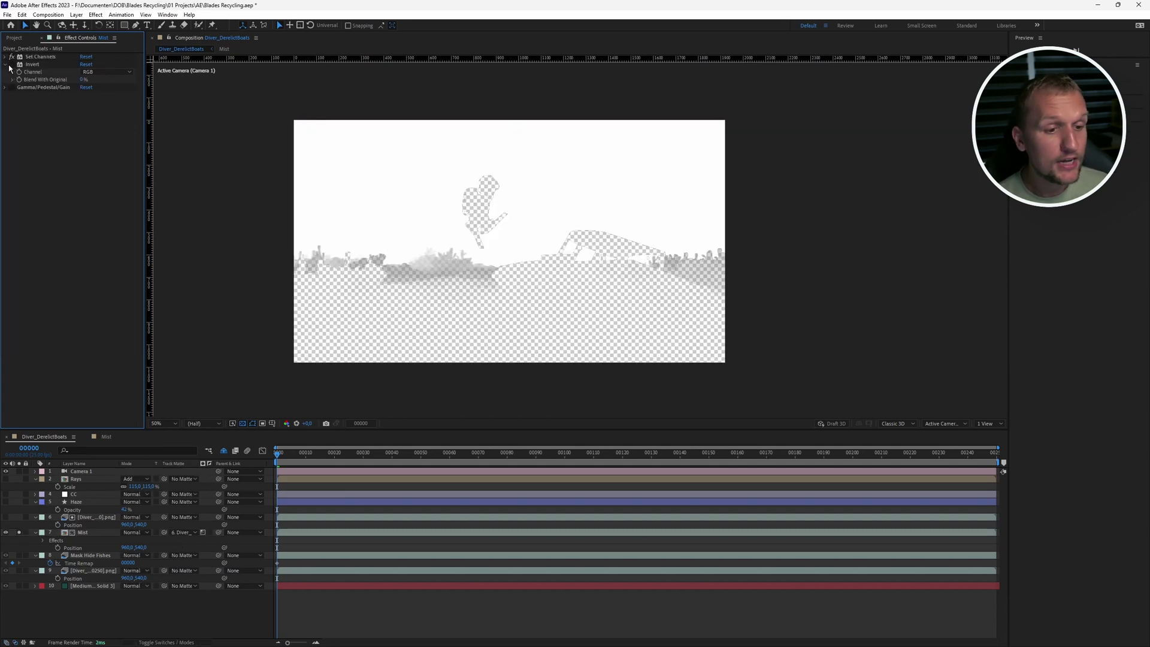
pyautogui.click(12, 64)
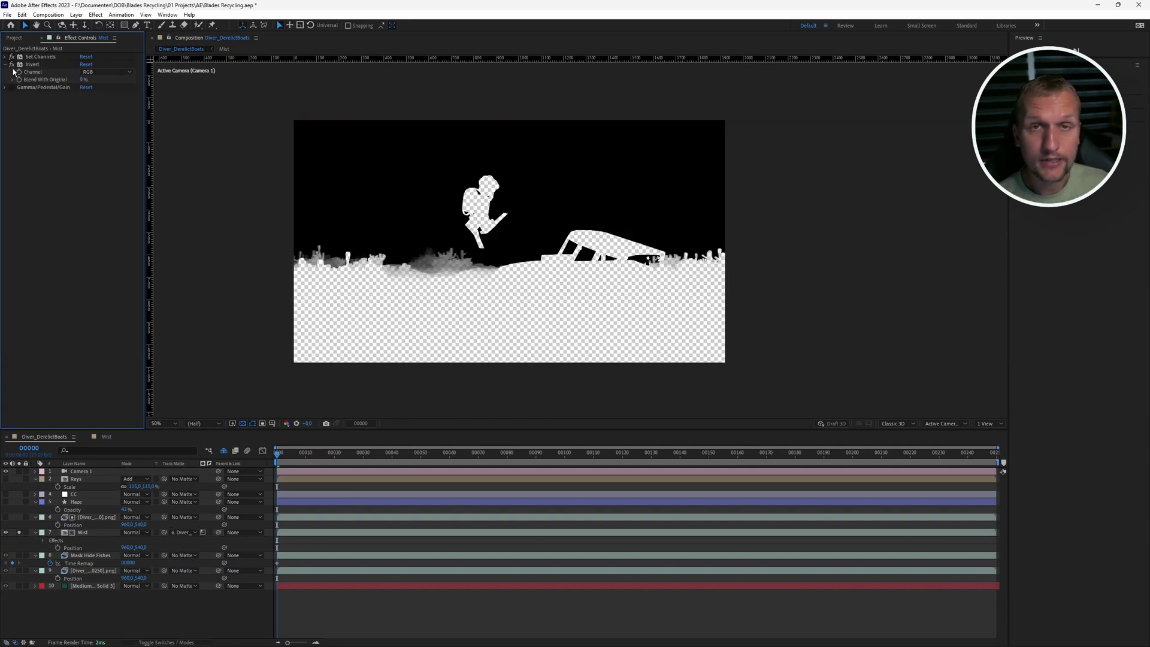
pyautogui.click(12, 87)
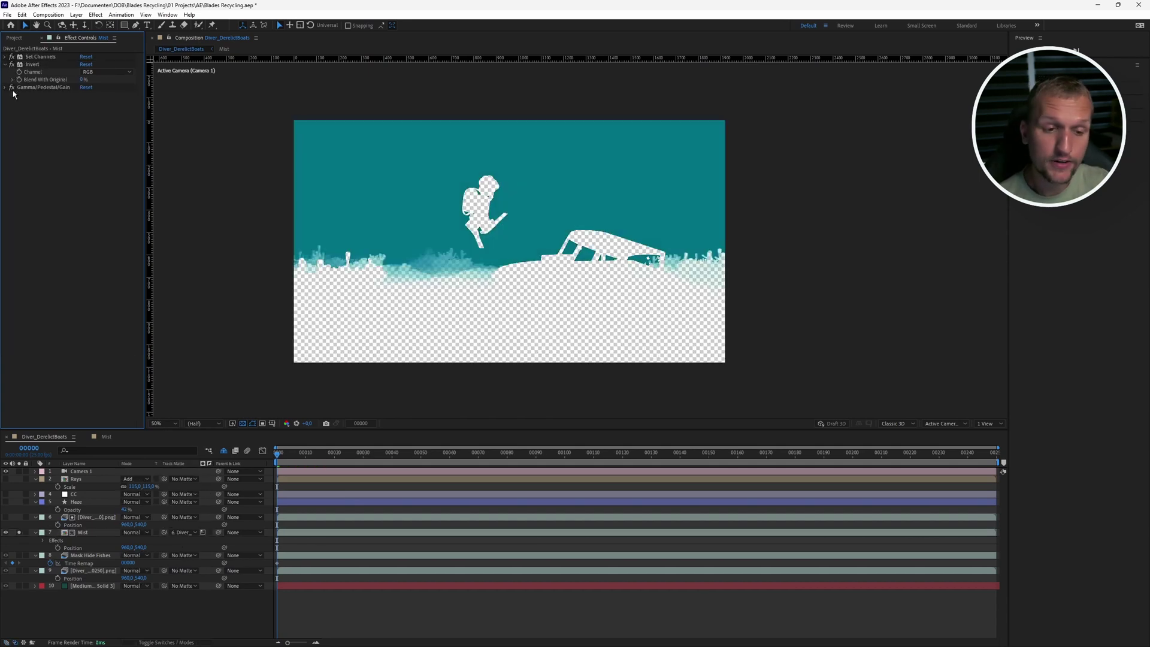
# Unsolo the Mist layer and toggle Haze and CC on and off to compare the composite
pyautogui.click(19, 532)
pyautogui.click(6, 532)
pyautogui.click(6, 532)
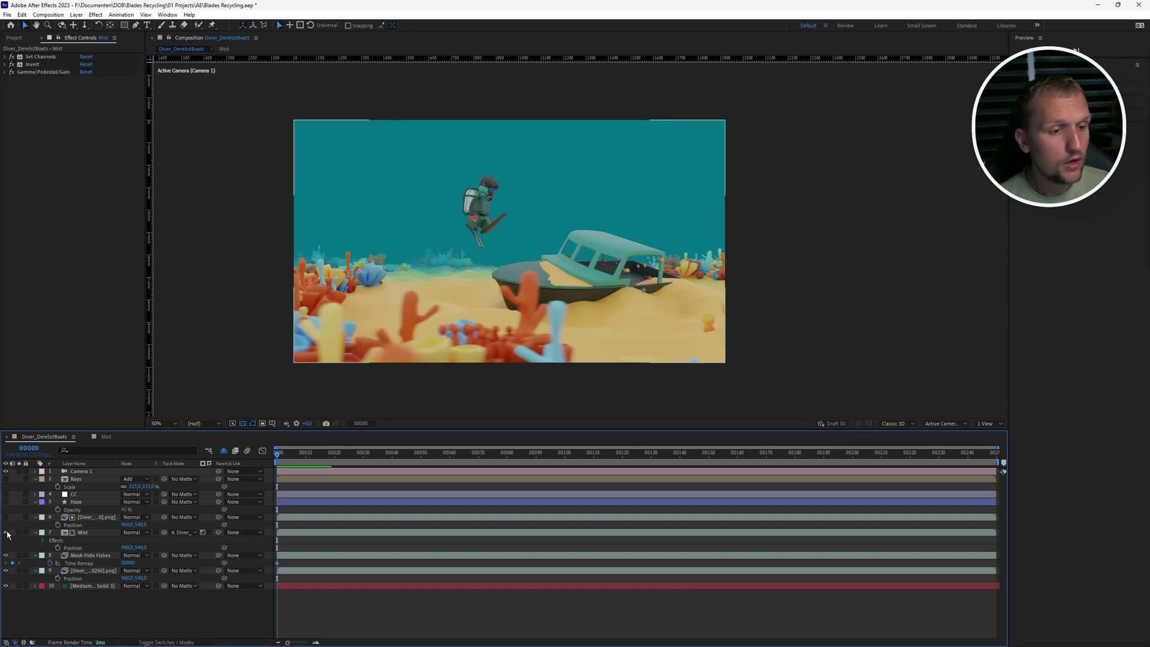
pyautogui.click(6, 532)
pyautogui.click(6, 532)
pyautogui.click(6, 495)
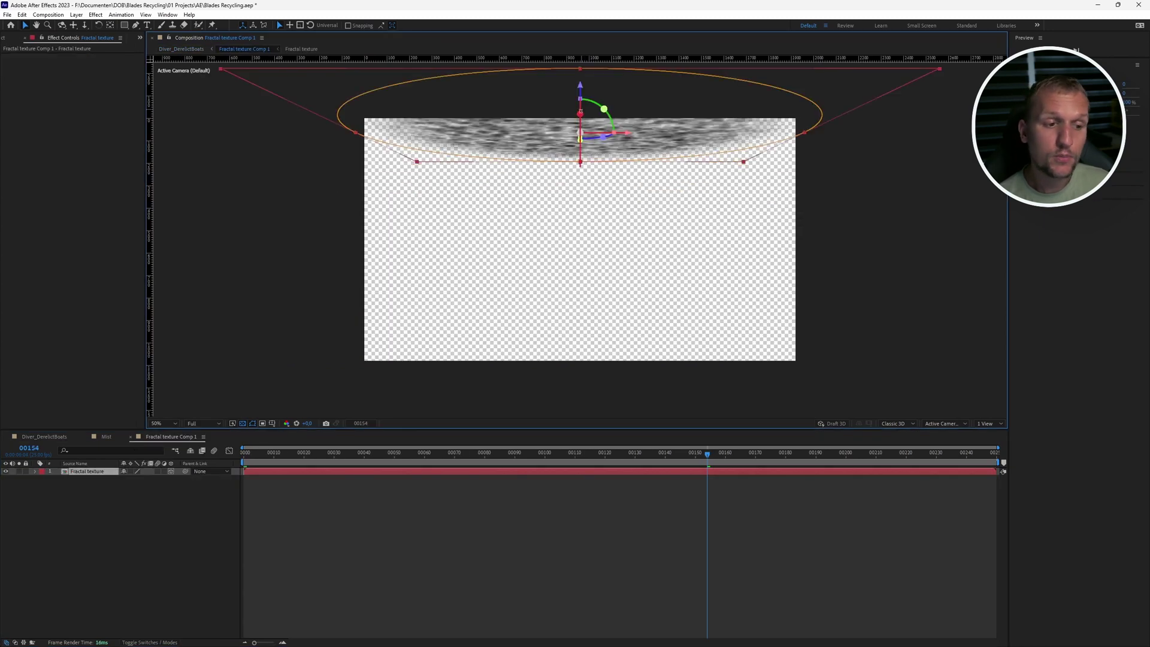
# Rotate the fractal layer to face the camera and move the Rays layer's CC Radial Blur centre onto the scene
pyautogui.moveTo(579, 121); pyautogui.dragTo(579, 132)
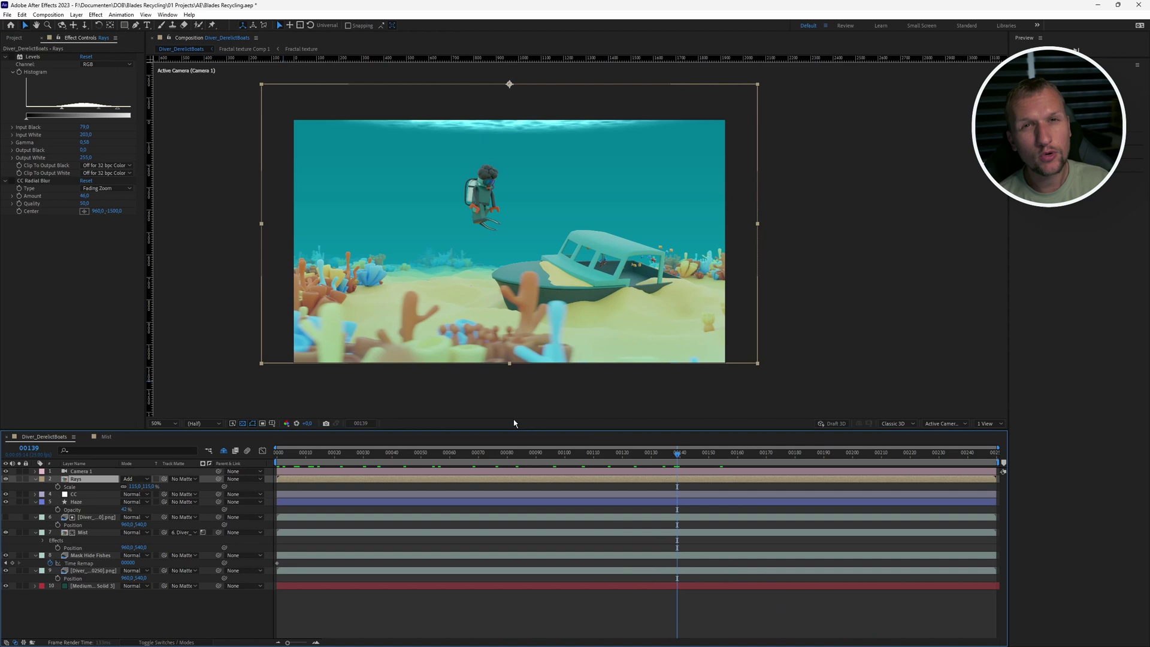
pyautogui.click(84, 211)
pyautogui.scroll(-2, 524, 229)
pyautogui.click(524, 230)
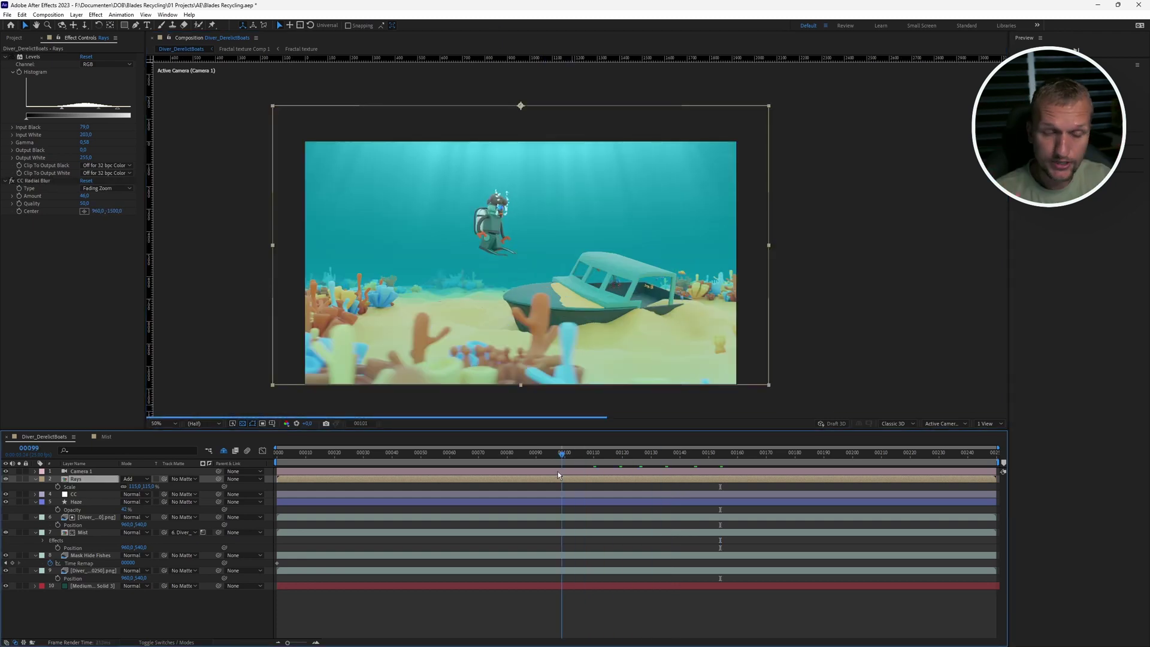
pyautogui.press('pageup')
pyautogui.press('pageup')
pyautogui.press('pageup')
pyautogui.press('pageup')
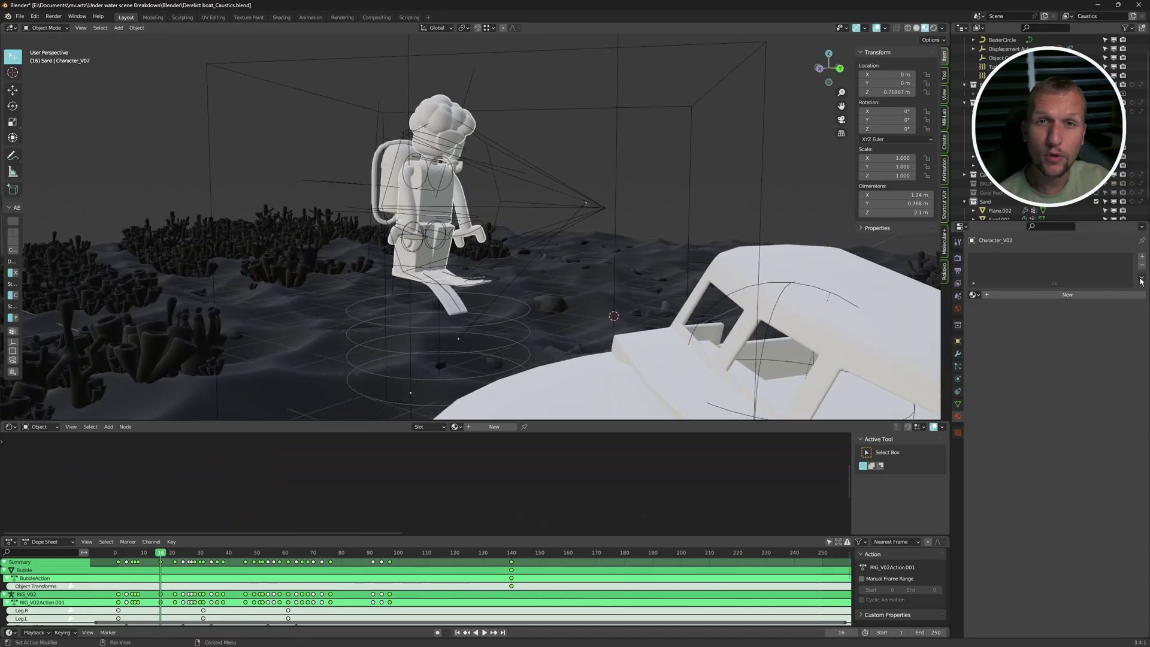
# Assign the Emission Black material to the diver
pyautogui.click(974, 294)
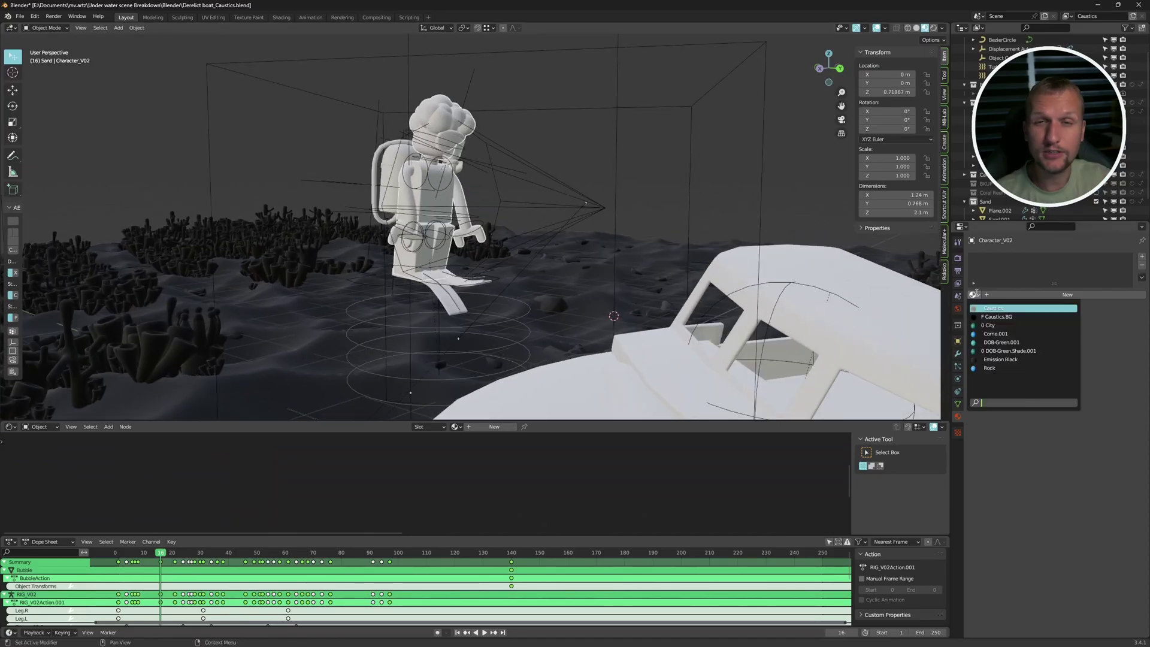
pyautogui.click(1002, 359)
pyautogui.scroll(3, 379, 152)
pyautogui.click(385, 153)
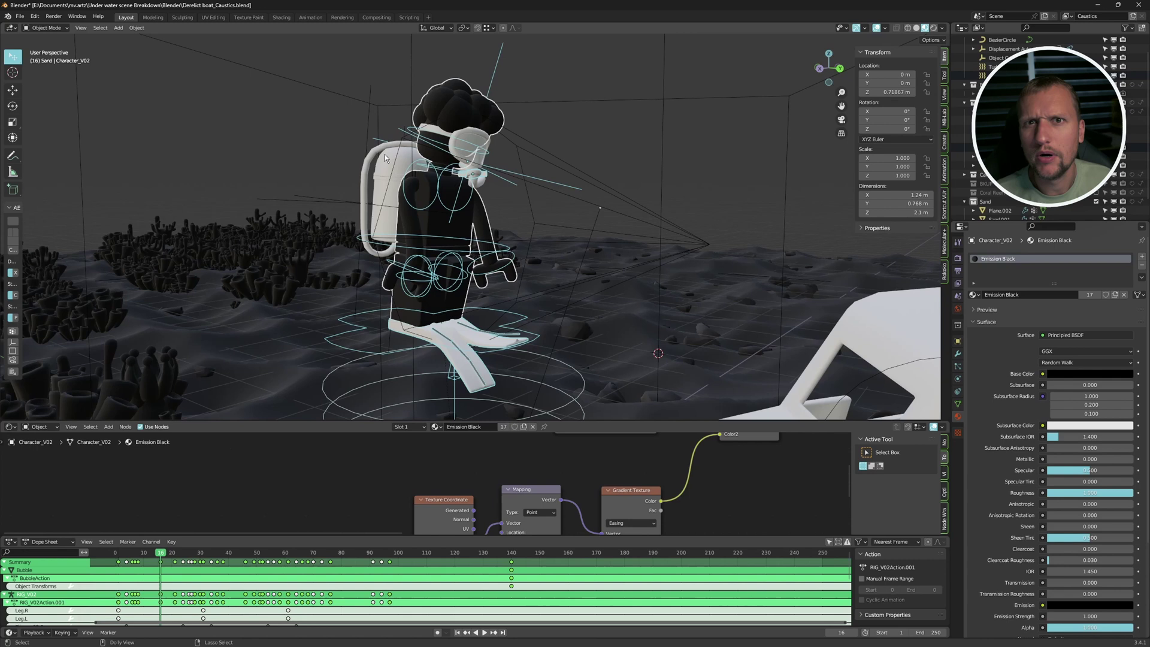
pyautogui.click(1105, 296)
pyautogui.click(381, 163)
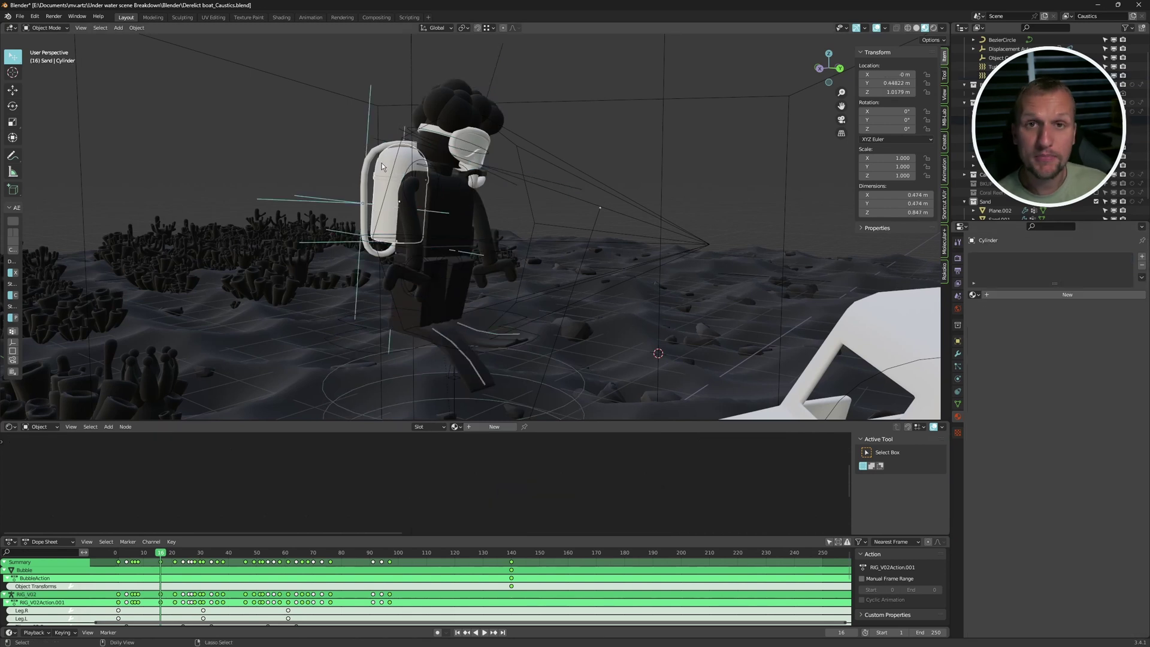
pyautogui.hotkey('ctrl', 'Tab')
pyautogui.click(482, 136)
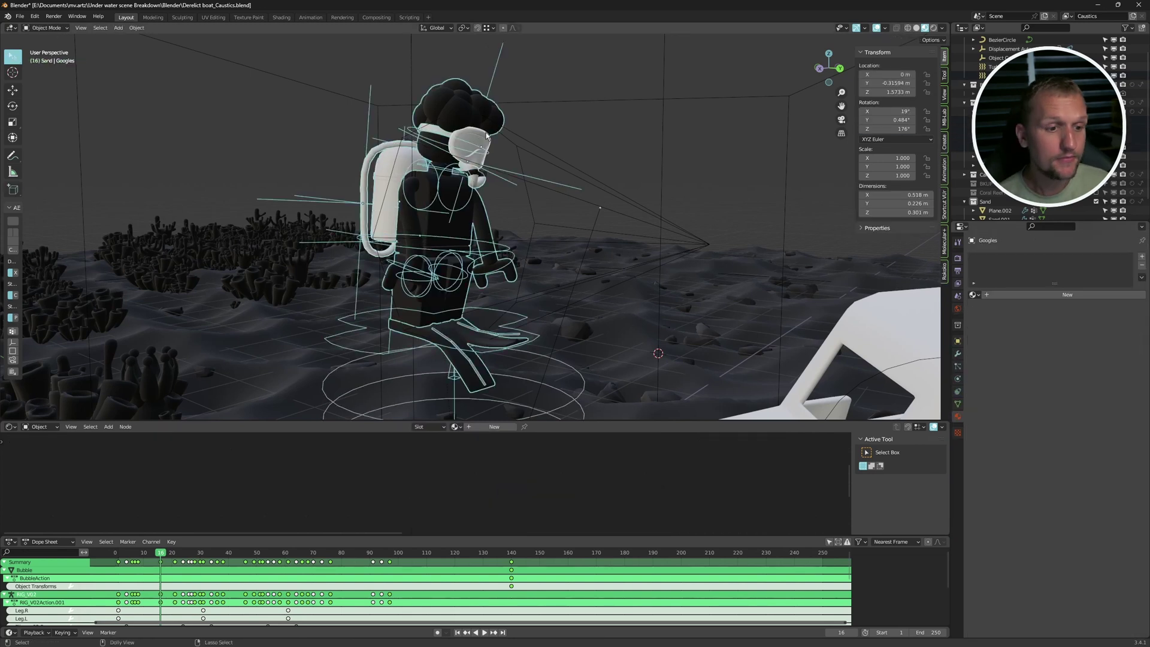
pyautogui.keyDown('shift'); pyautogui.click(446, 94); pyautogui.keyUp('shift')
pyautogui.scroll(-3, 638, 288)
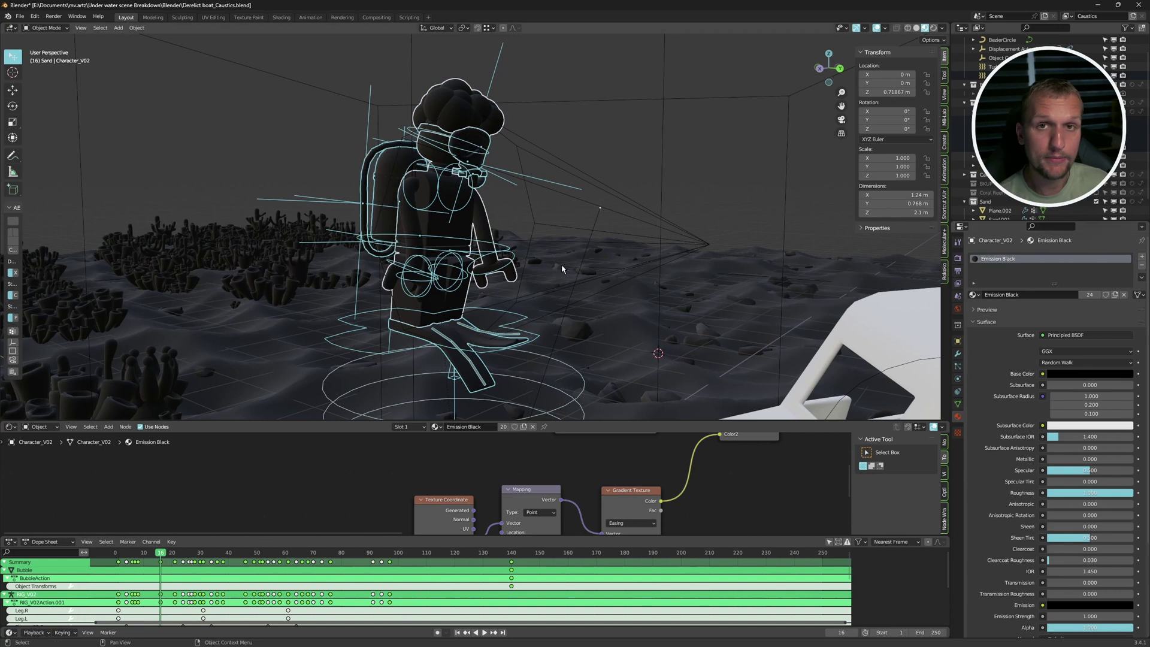
pyautogui.hotkey('ctrl', 'alt', 'space')
pyautogui.hotkey('ctrl', 'alt', 'space')
pyautogui.scroll(-3, 555, 264)
# Give the boat and its white patch Emission Black, and offset the caustics Mapping Location Z to 0.03 m
pyautogui.click(556, 265)
pyautogui.moveTo(555, 265); pyautogui.dragTo(638, 246, button='middle')
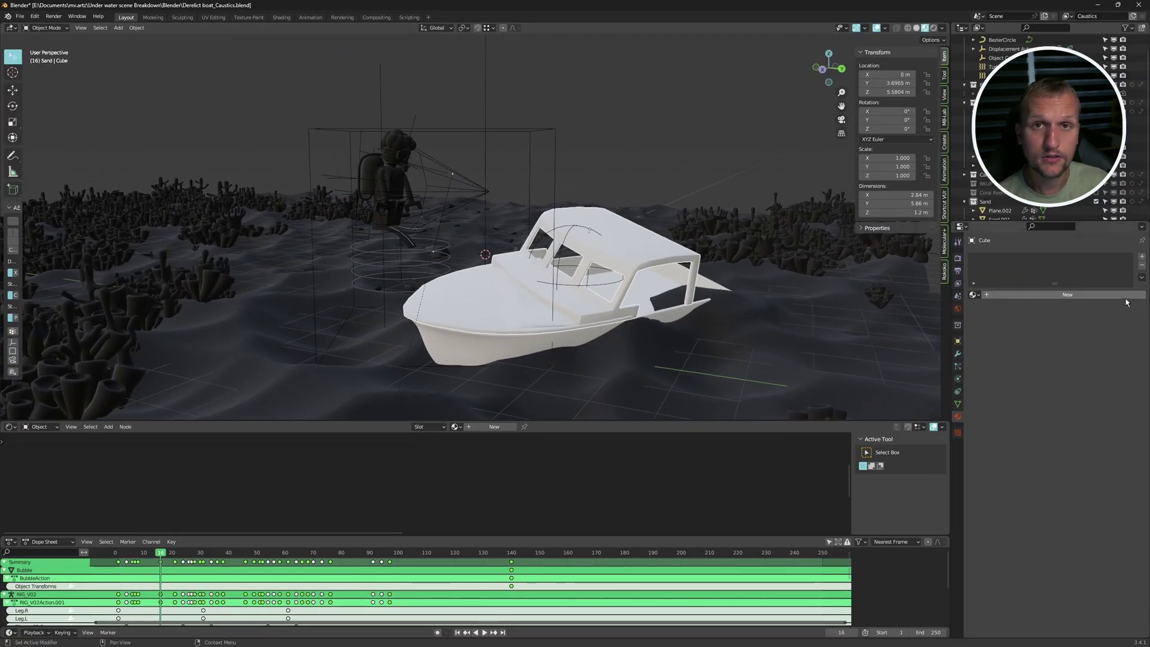
pyautogui.click(974, 295)
pyautogui.click(1019, 353)
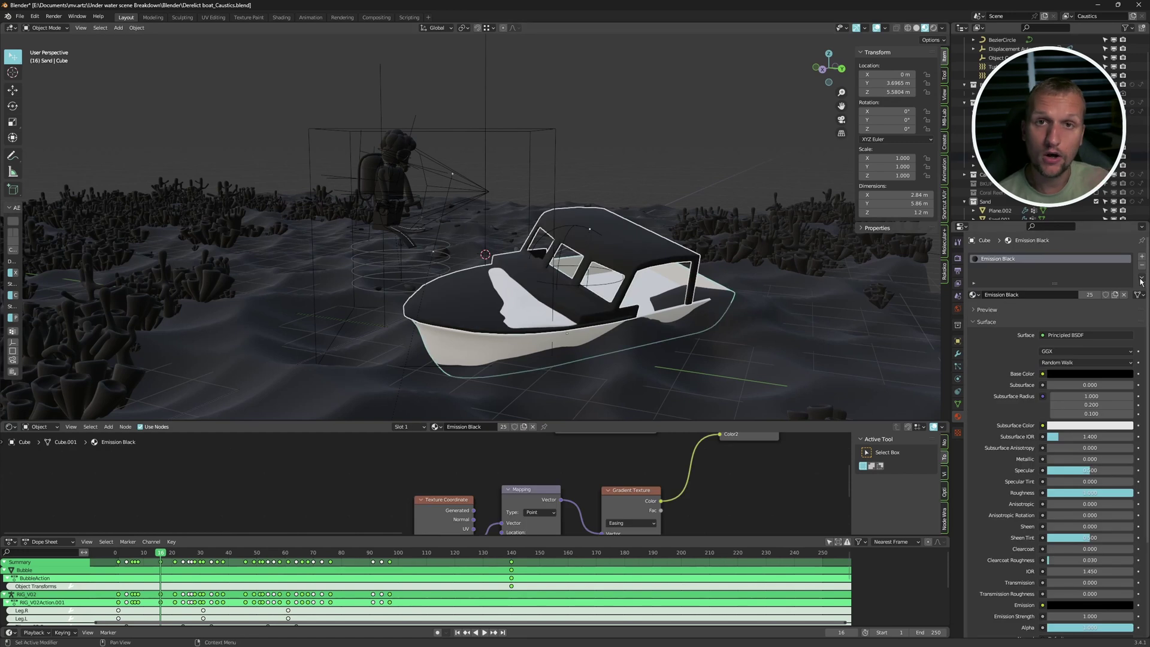
pyautogui.click(1000, 210)
pyautogui.click(974, 294)
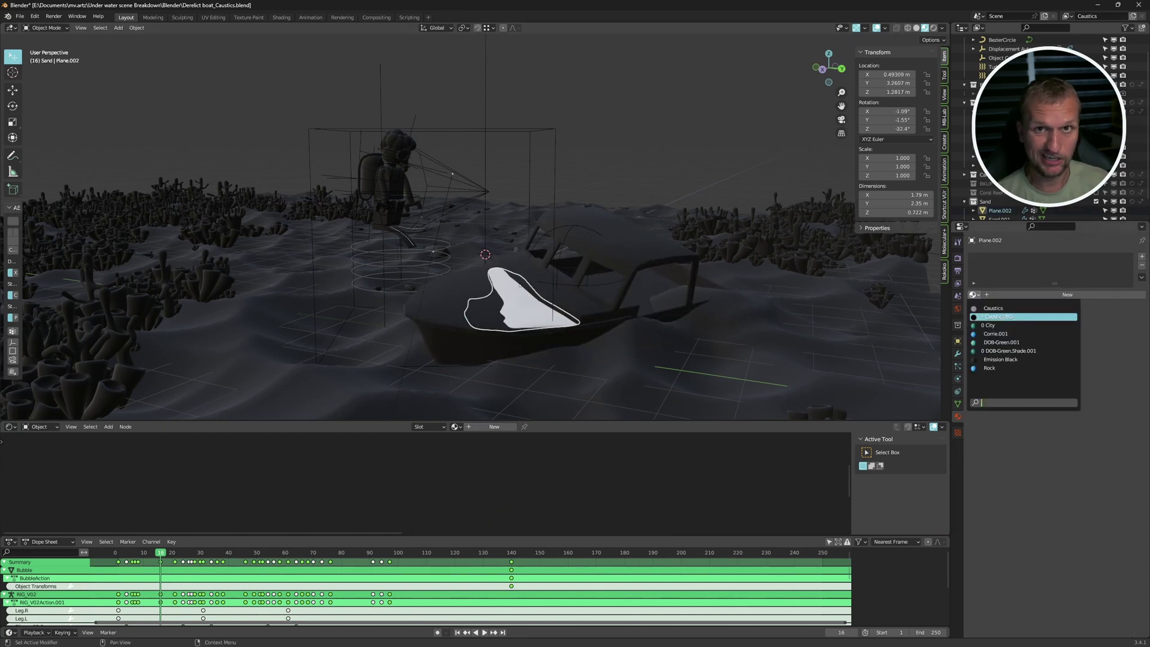
pyautogui.click(1002, 360)
pyautogui.moveTo(509, 264); pyautogui.dragTo(457, 196, button='middle')
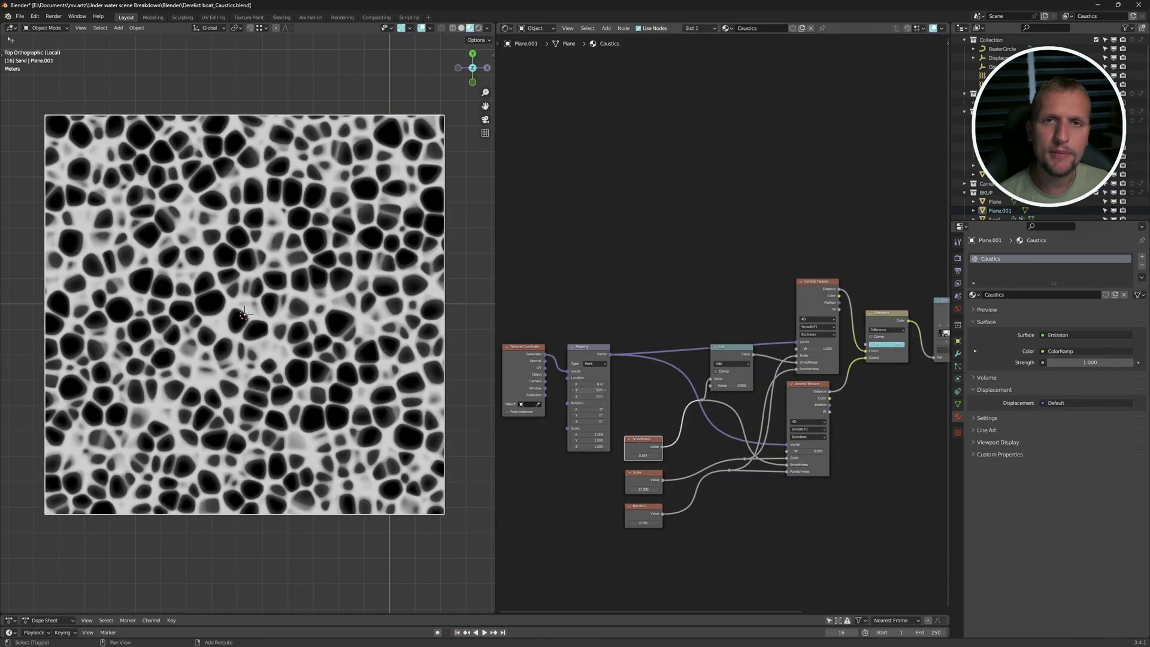
pyautogui.moveTo(590, 397); pyautogui.dragTo(620, 396)
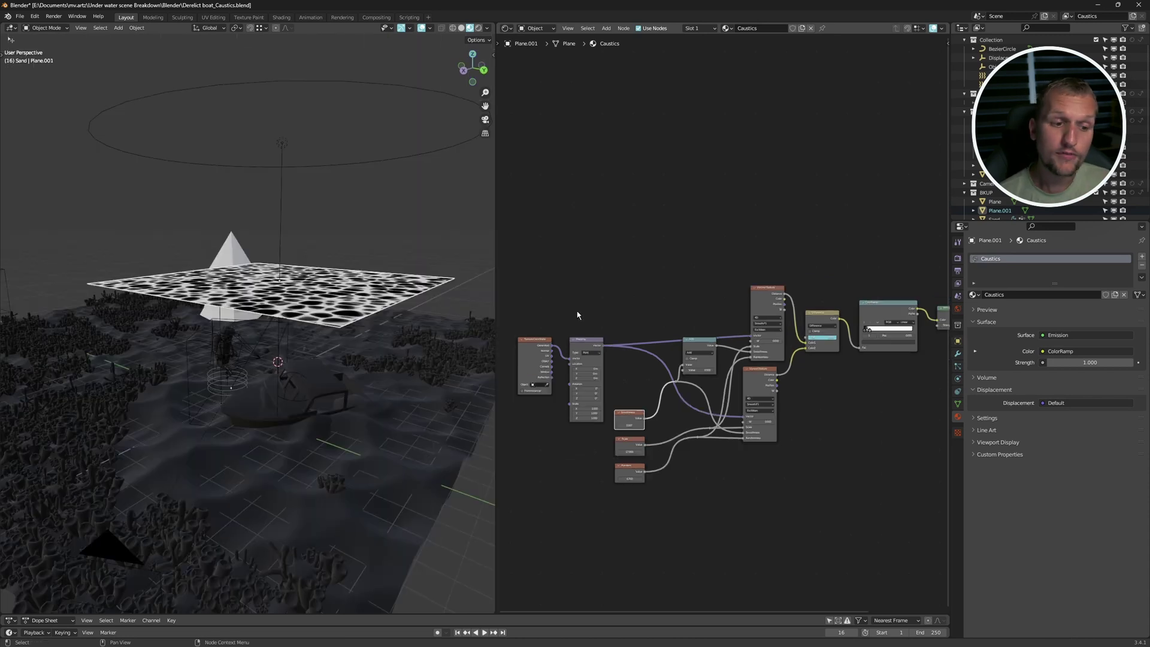
# Copy the caustics node tree and paste it into the Spot light's nodes
pyautogui.scroll(-3, 547, 276)
pyautogui.moveTo(547, 275); pyautogui.dragTo(862, 458)
pyautogui.hotkey('ctrl', 'c')
pyautogui.click(282, 143)
pyautogui.hotkey('ctrl', 'v')
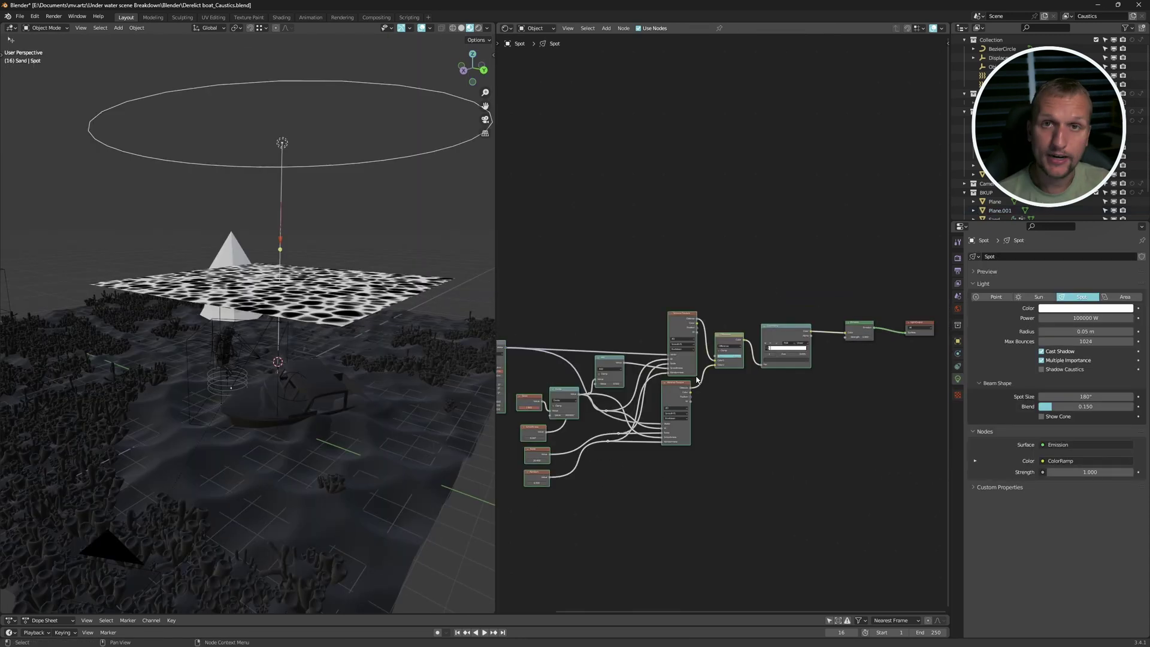
pyautogui.moveTo(723, 395); pyautogui.dragTo(779, 397)
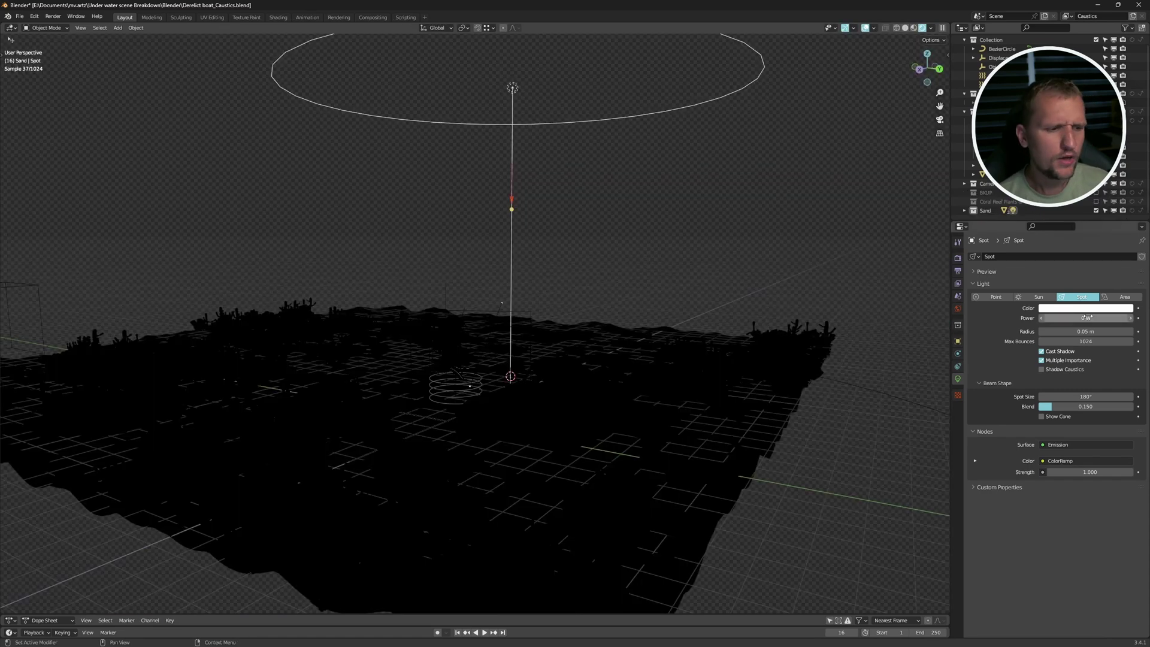
# Render the frame with F12 to see caustics across the sand, boat and diver
pyautogui.press('r')
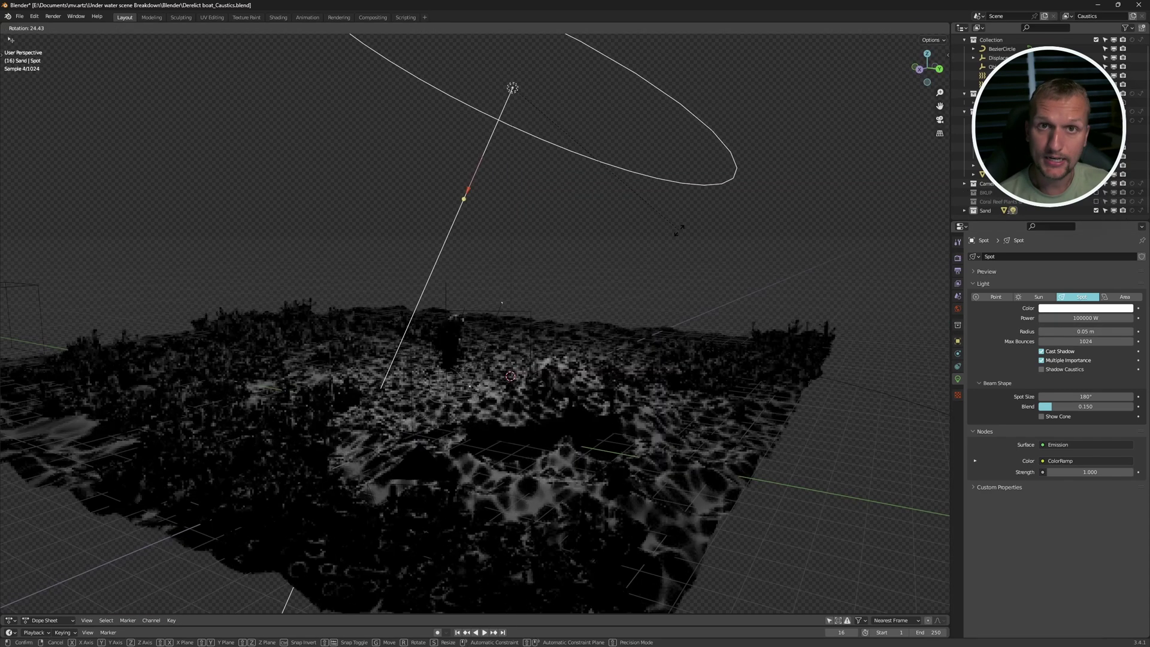
pyautogui.rightClick(677, 92)
pyautogui.moveTo(676, 92); pyautogui.dragTo(672, 359, button='middle')
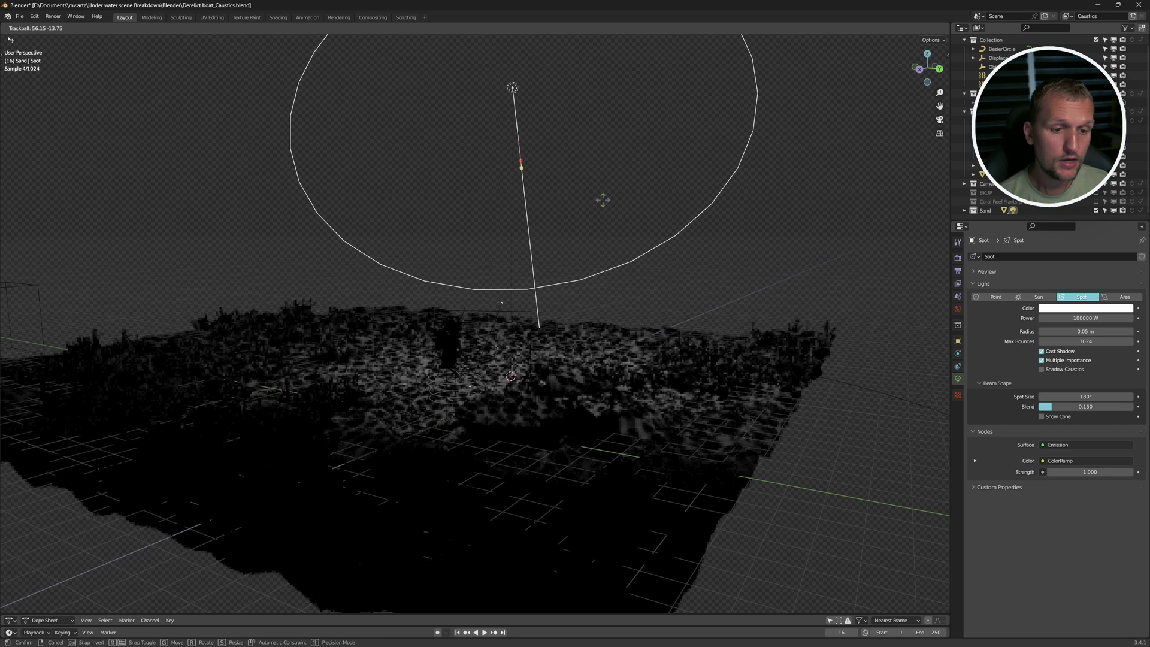
pyautogui.press('F12')
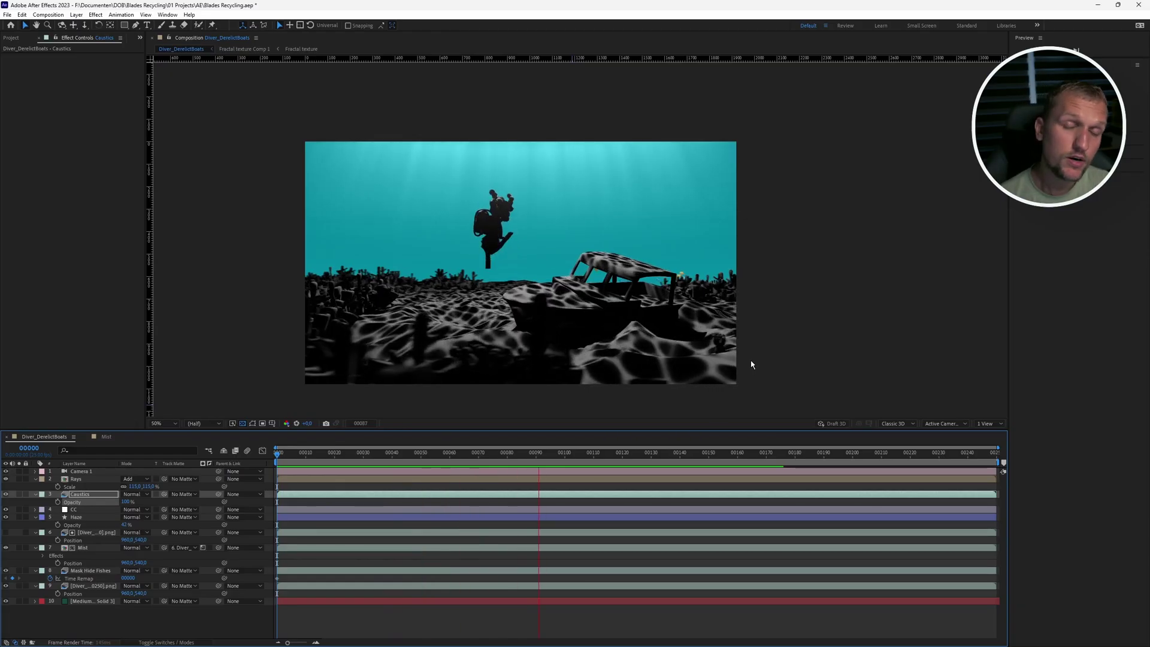
# Set the Caustics layer's blending mode to Screen
pyautogui.click(132, 495)
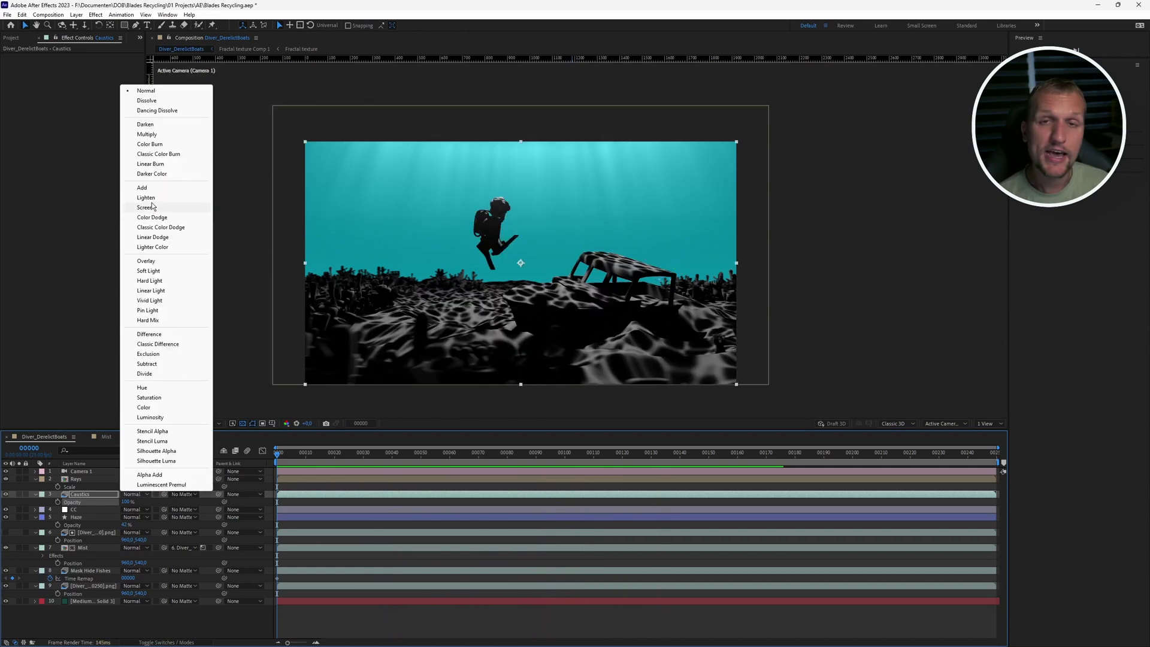
pyautogui.click(147, 207)
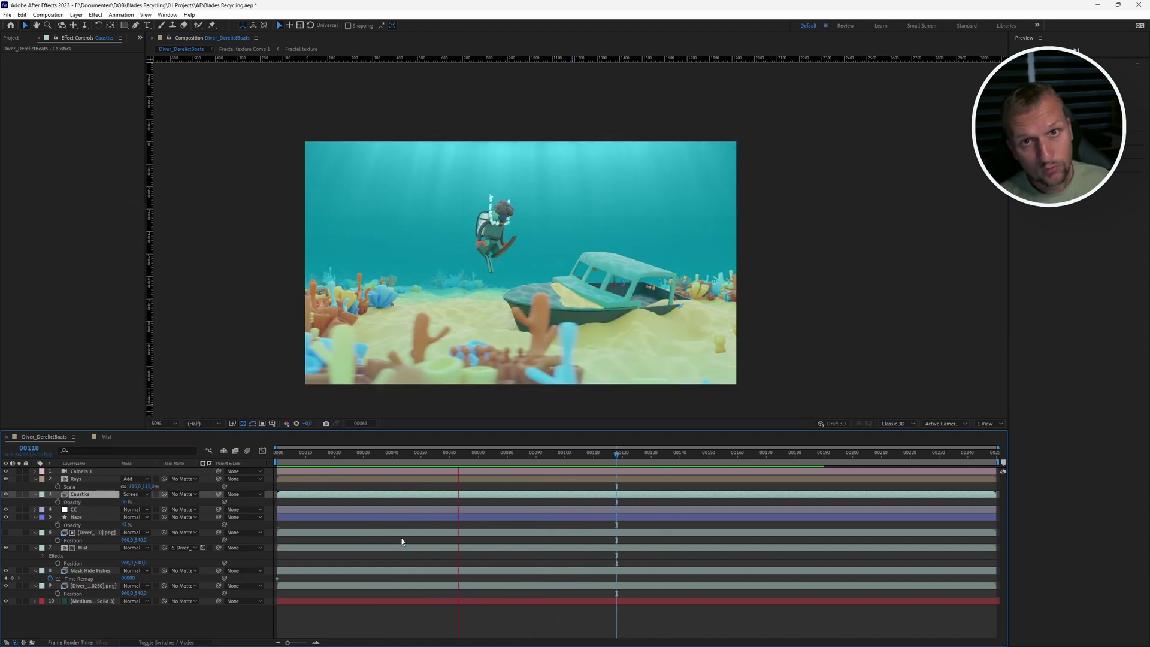